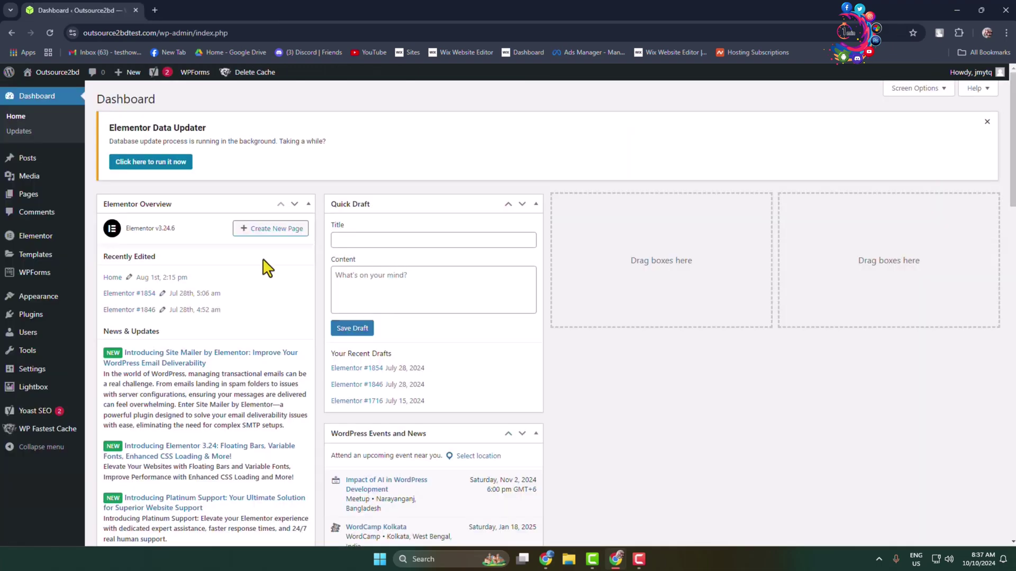
- Leave the live homepage and bring up the WordPress admin Dashboard, pointing at Plugins
mouse_move(38, 318)
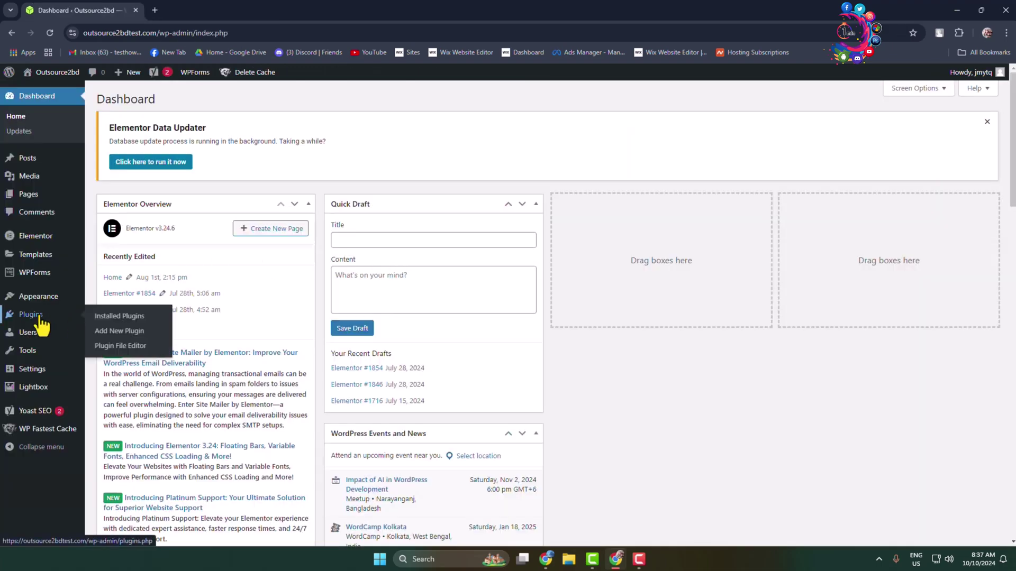
- Search the plugin directory for 'menu image' and activate Menu Image, Icons made easy
click(124, 332)
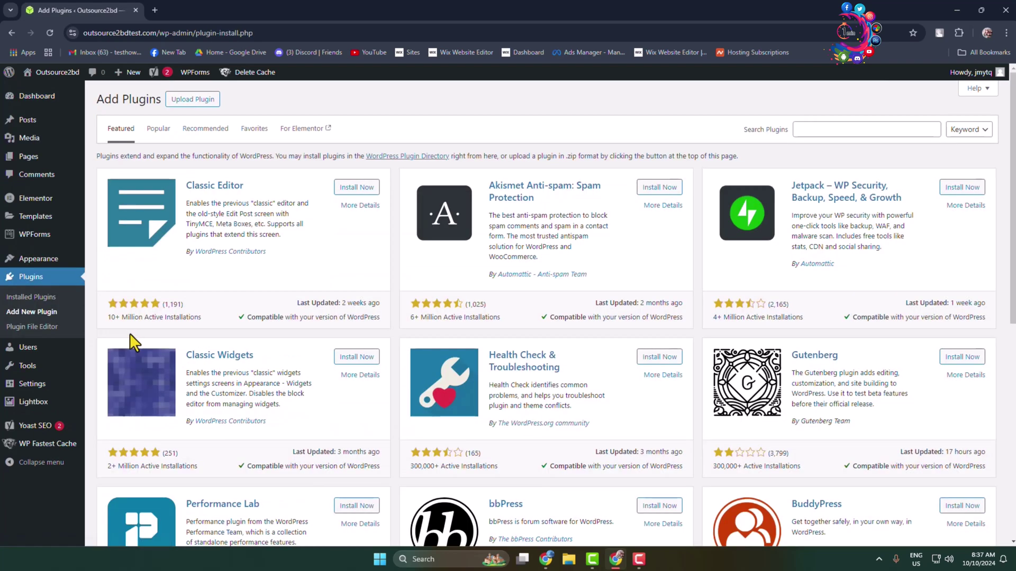
click(815, 130)
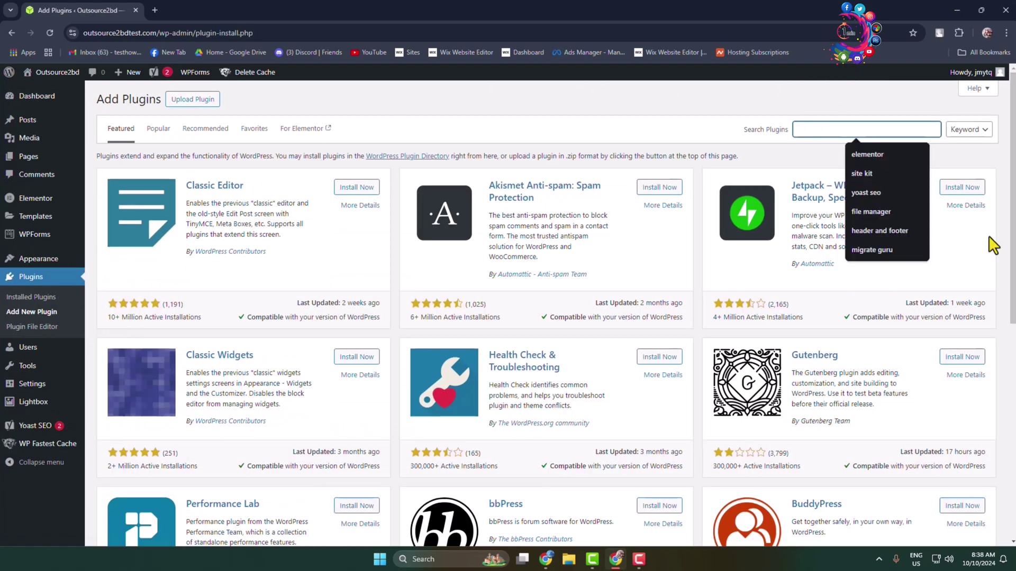
text(menu image)
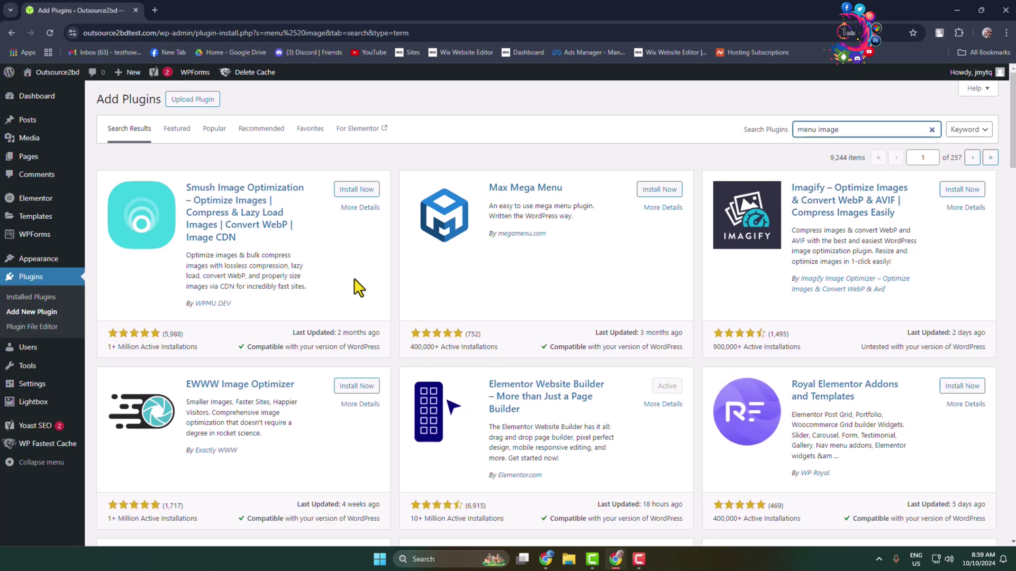
scroll(394, 286, down, 10)
scroll(395, 286, down, 4)
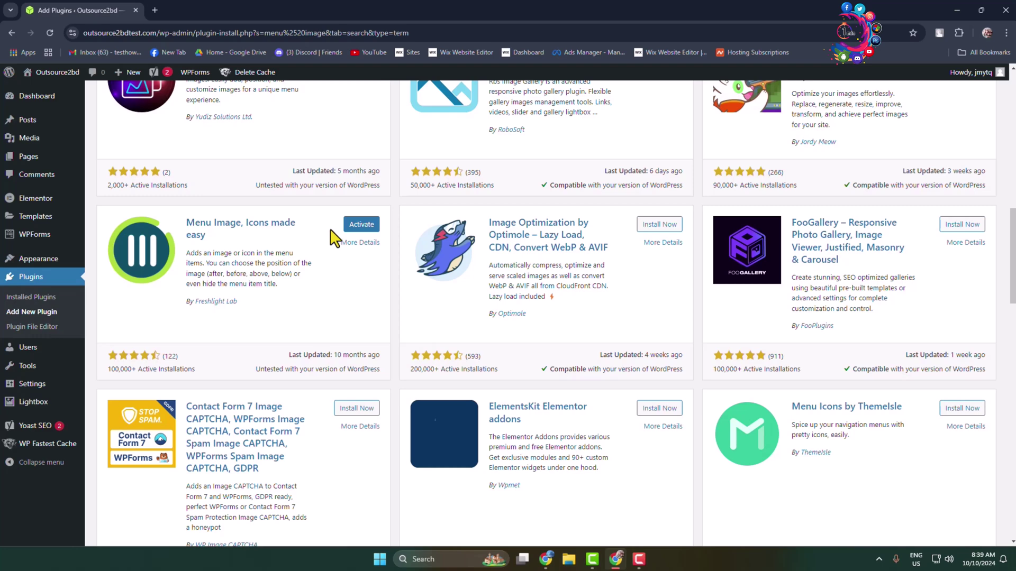
click(362, 224)
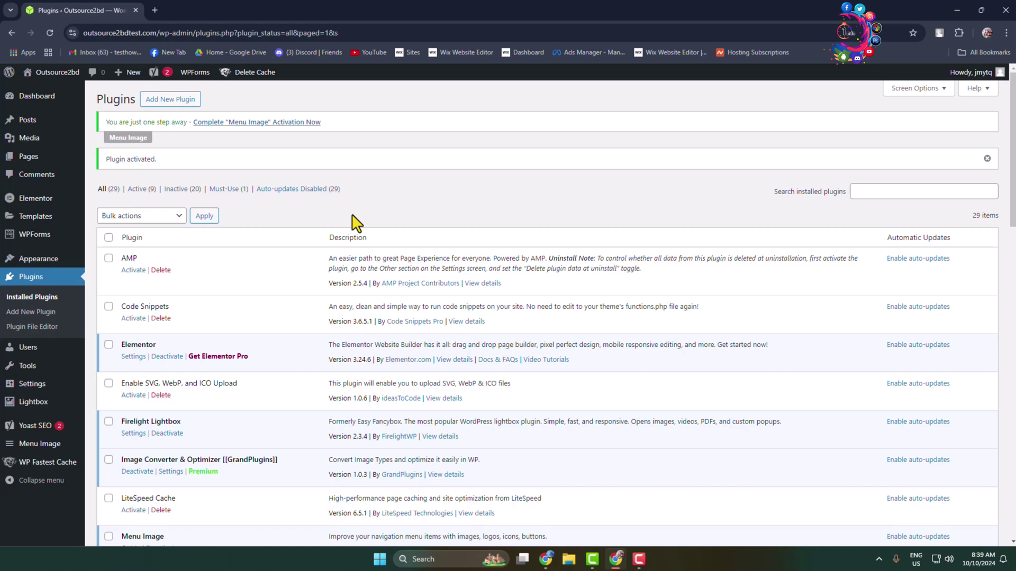
- Create a new menu named 'social-icons' assigned to the Footer location
mouse_move(38, 262)
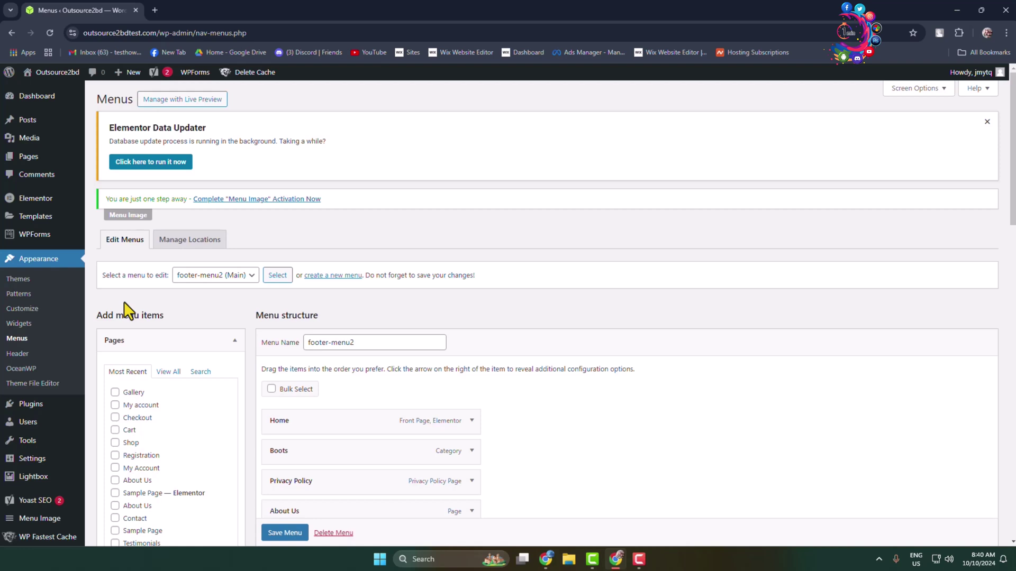
click(346, 276)
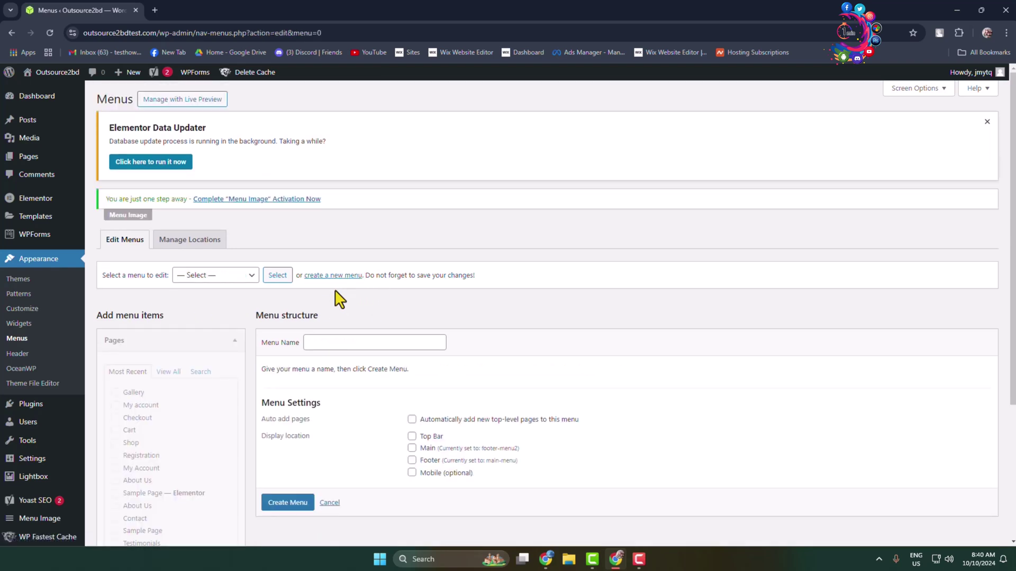
scroll(356, 306, down, 2)
click(343, 241)
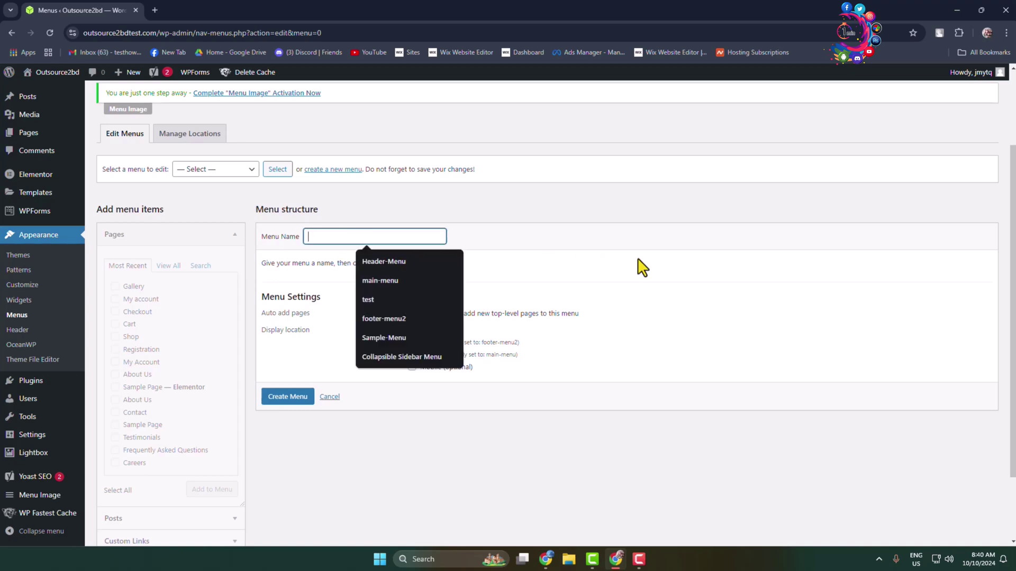
text(soci)
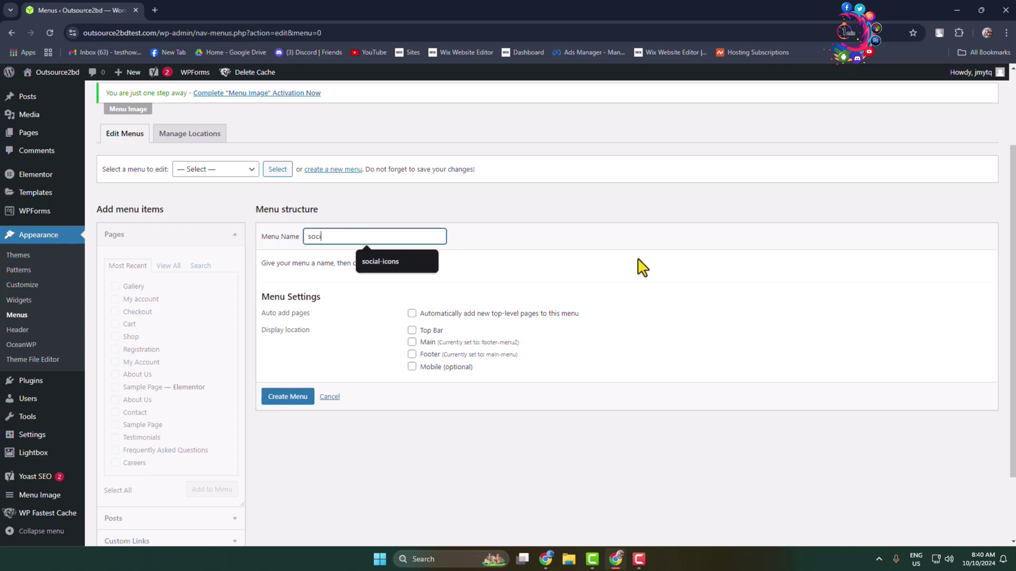
text(al-icons)
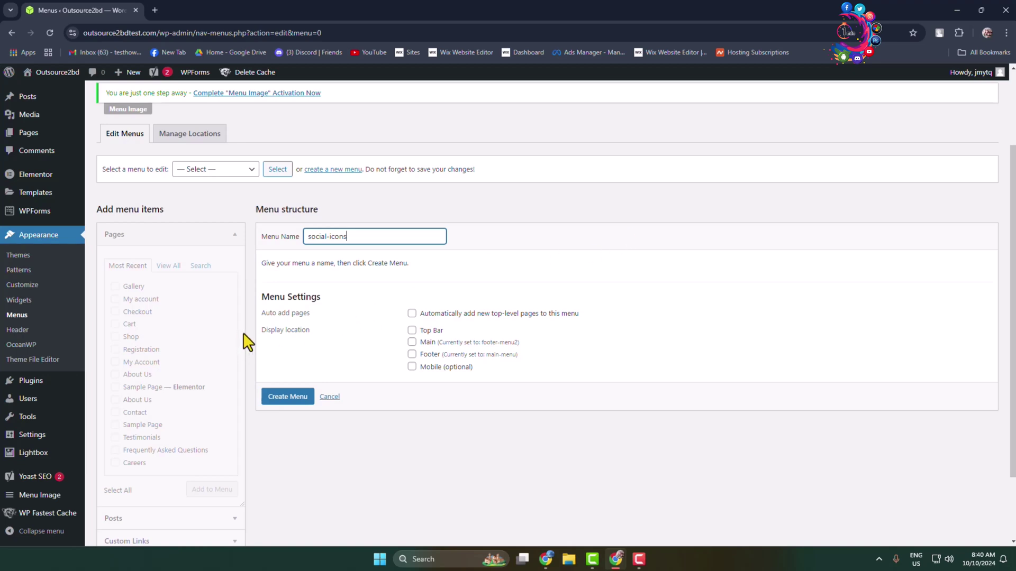
click(413, 355)
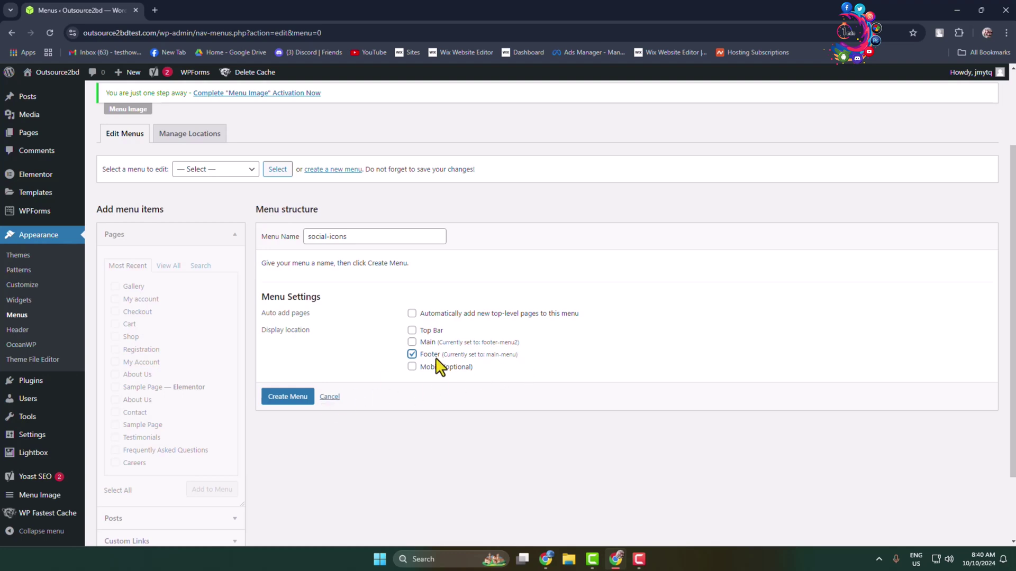
click(292, 398)
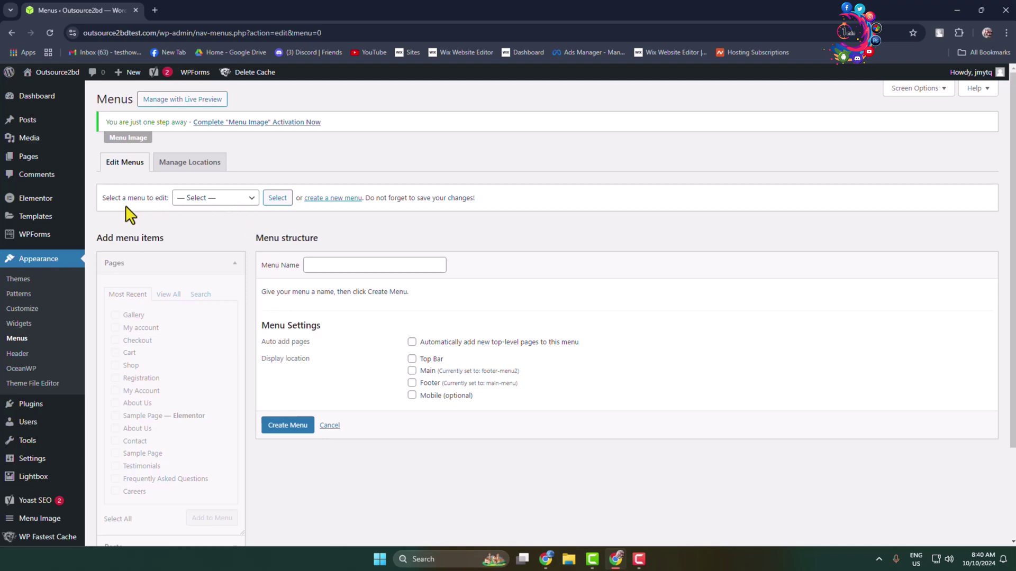
- Select the social-icons menu from the menu list and load it for editing
click(234, 202)
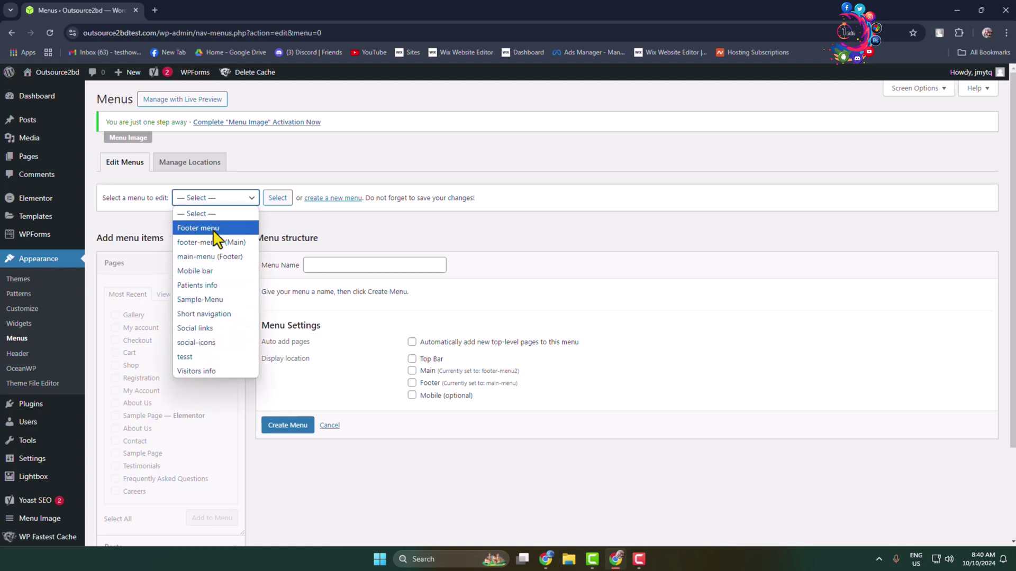
click(218, 344)
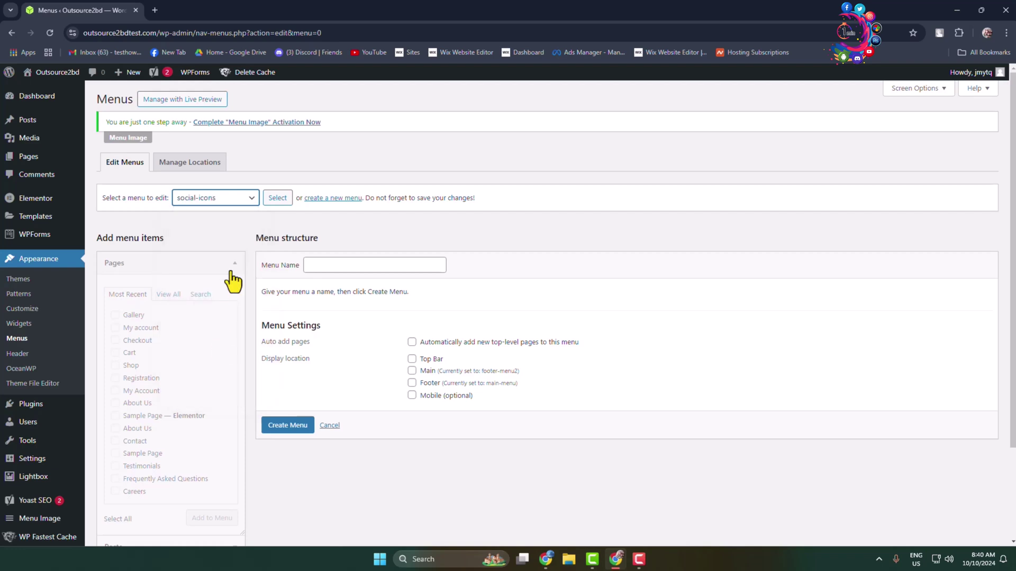
click(276, 199)
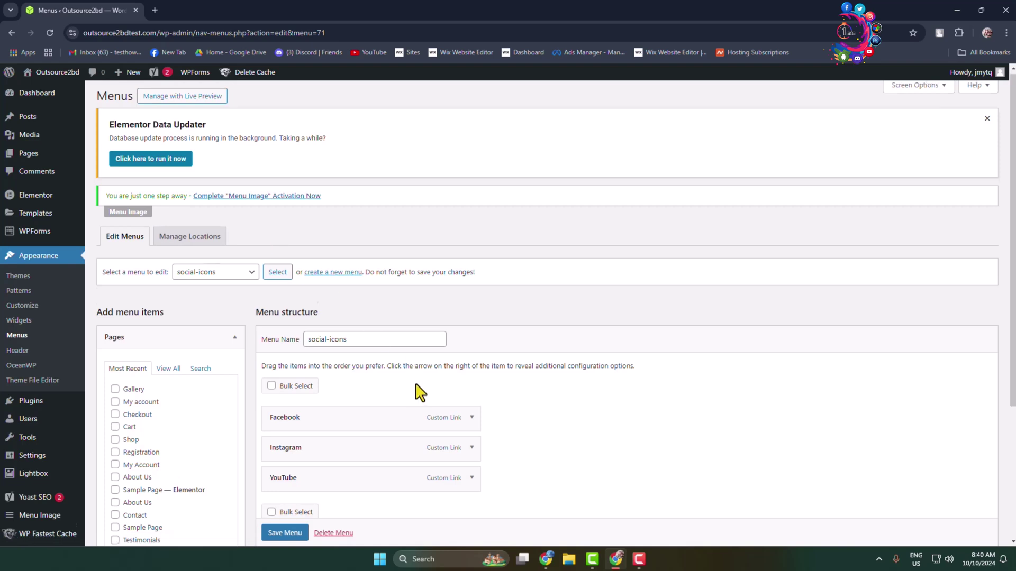
scroll(420, 393, down, 3)
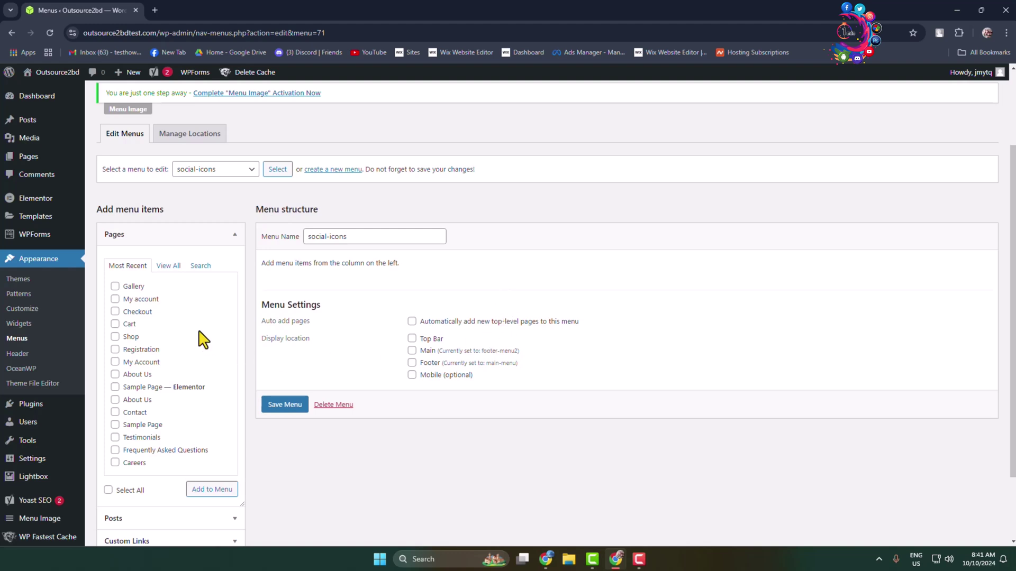
scroll(136, 244, down, 2)
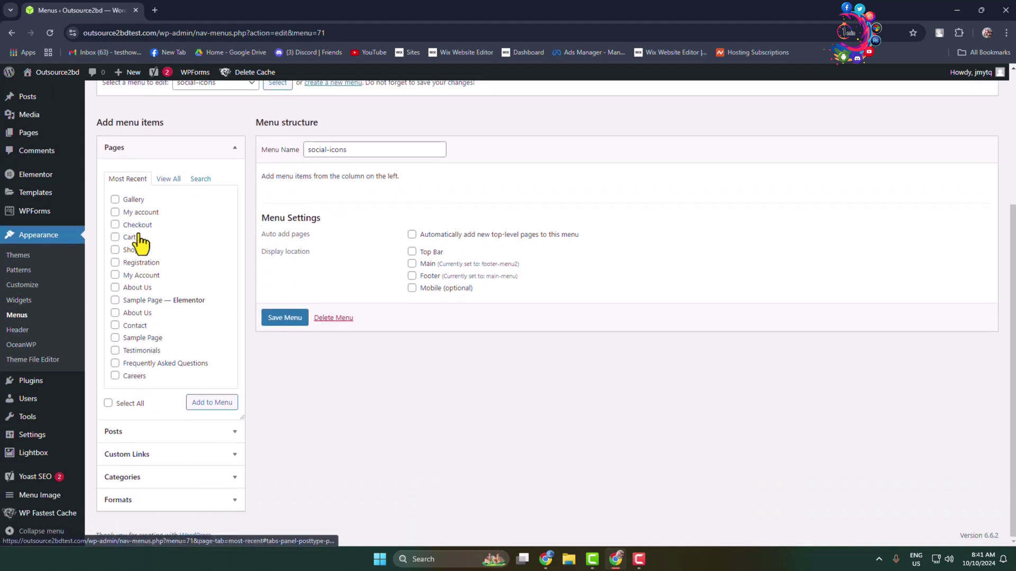
- Add a Facebook custom link to the social-icons menu
click(127, 455)
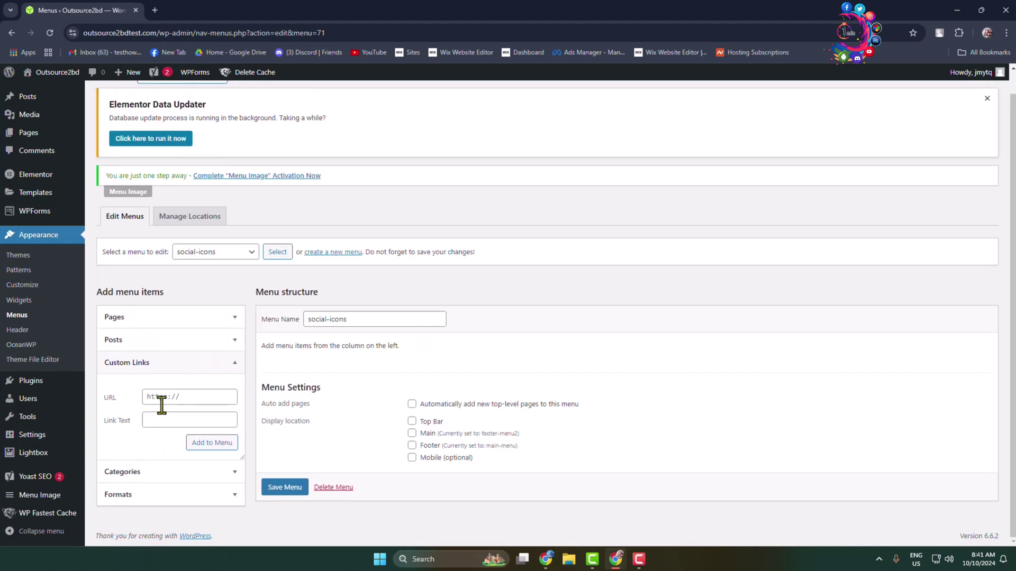
click(162, 423)
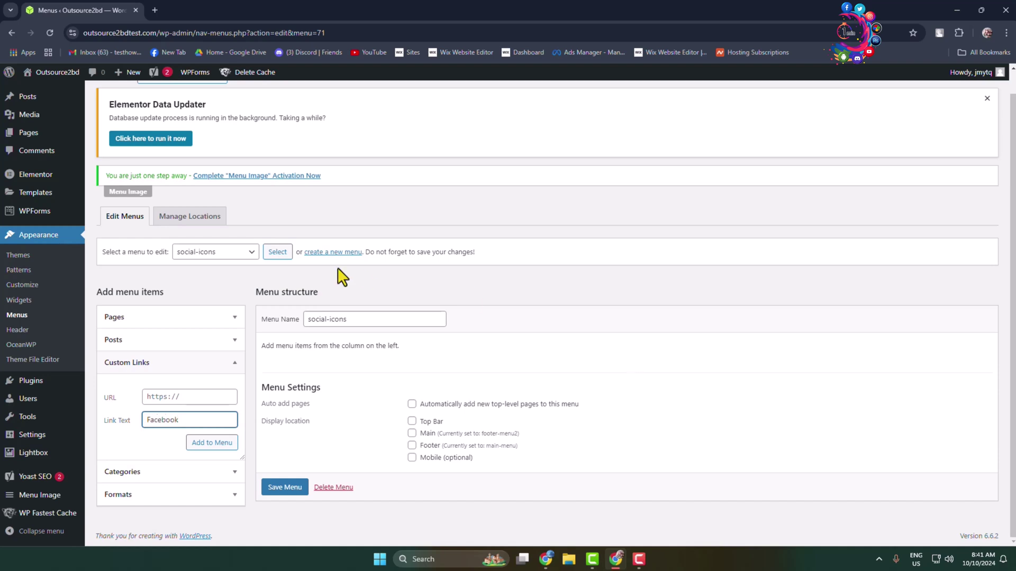
click(194, 398)
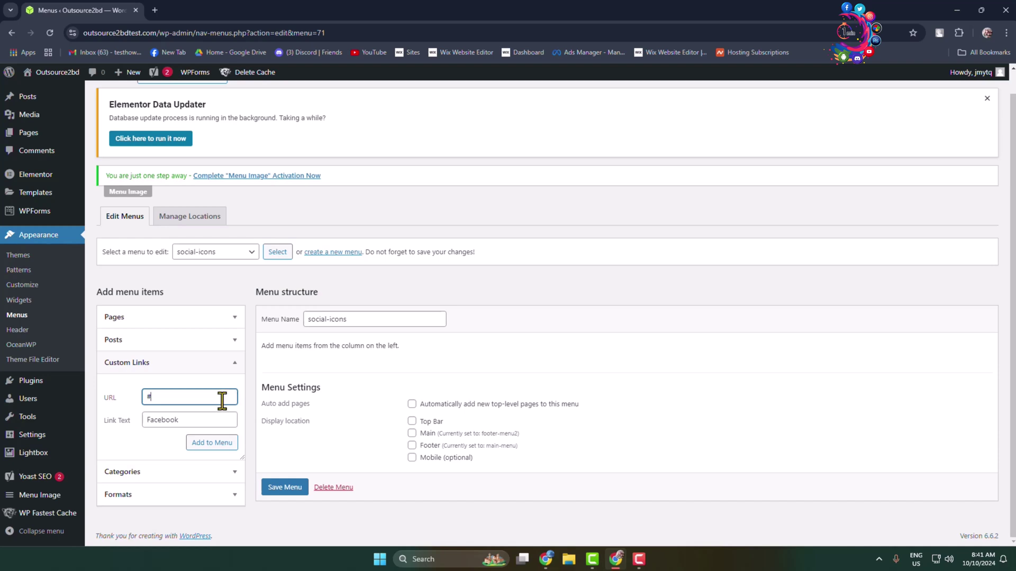
click(217, 448)
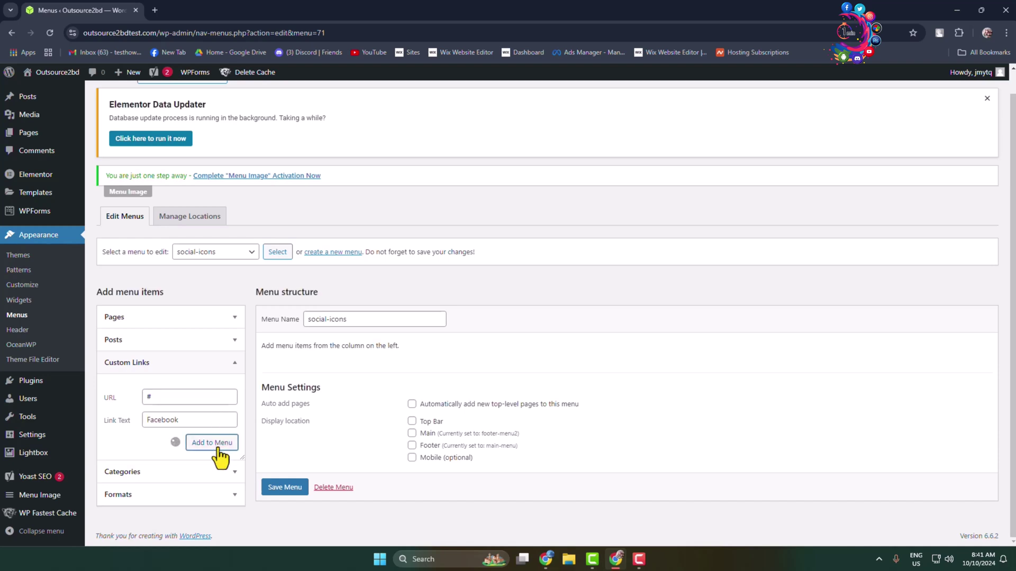
- Add a Twitter custom link with the URL '#'
click(149, 415)
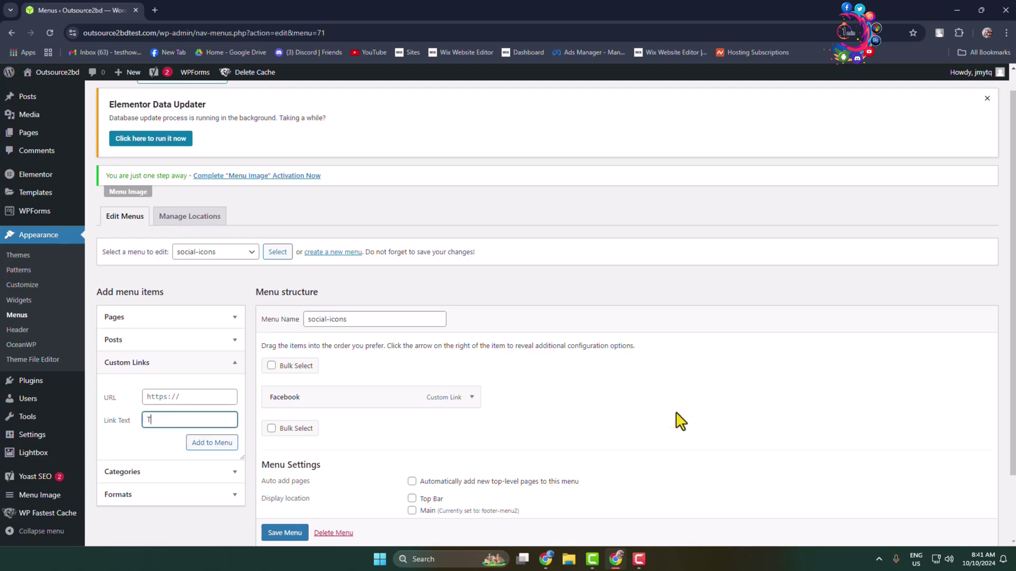
text(Twitter)
click(161, 398)
text(#)
click(223, 444)
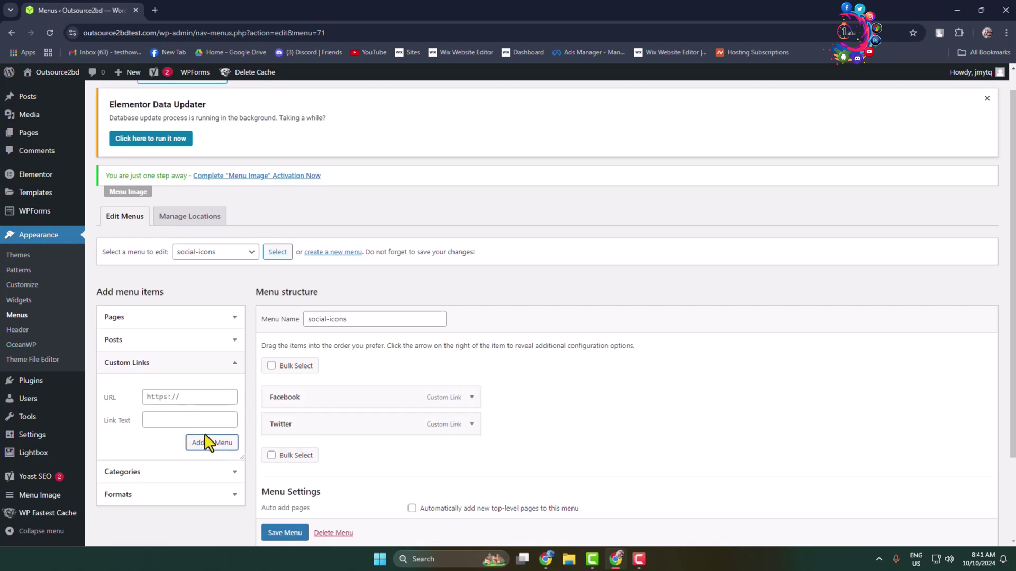
- Add a Linkedin custom link, moving the misplaced label into the label field, and save the menu
click(178, 398)
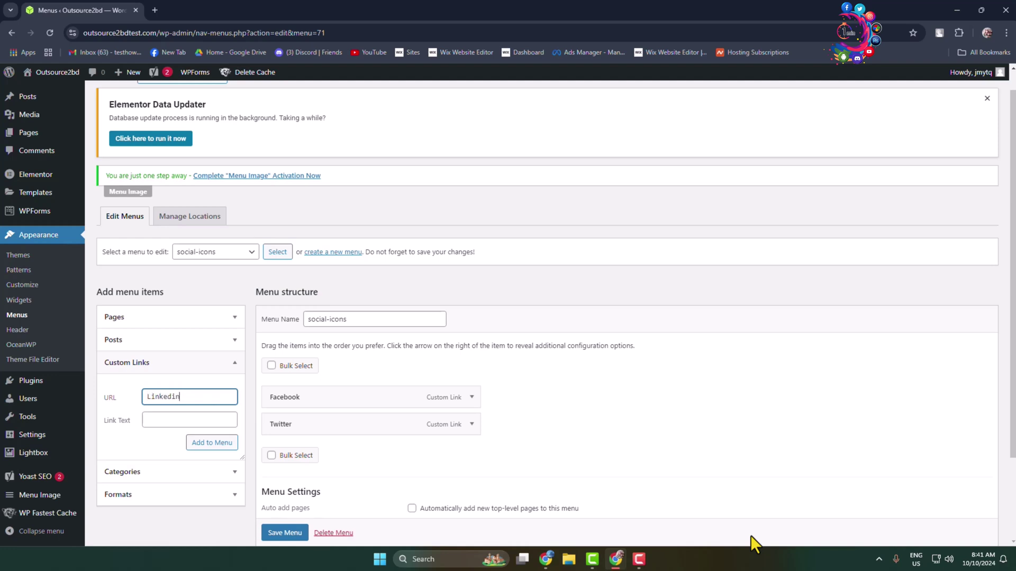
double_click(160, 401)
key(ctrl+x)
click(185, 420)
key(ctrl+v)
click(174, 398)
right_click(164, 420)
key(Escape)
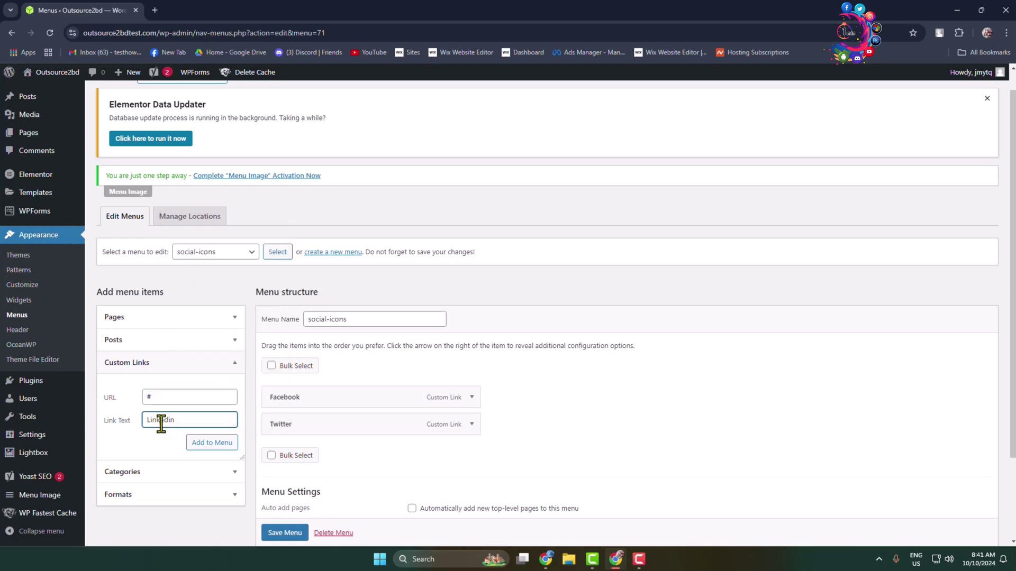
click(221, 443)
scroll(511, 433, down, 2)
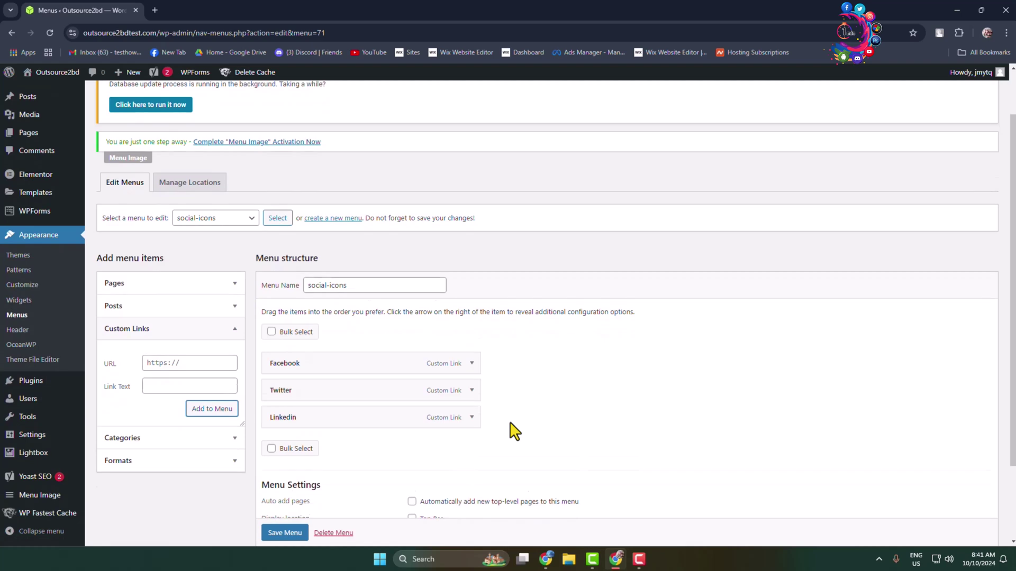
click(283, 513)
scroll(282, 517, down, 1)
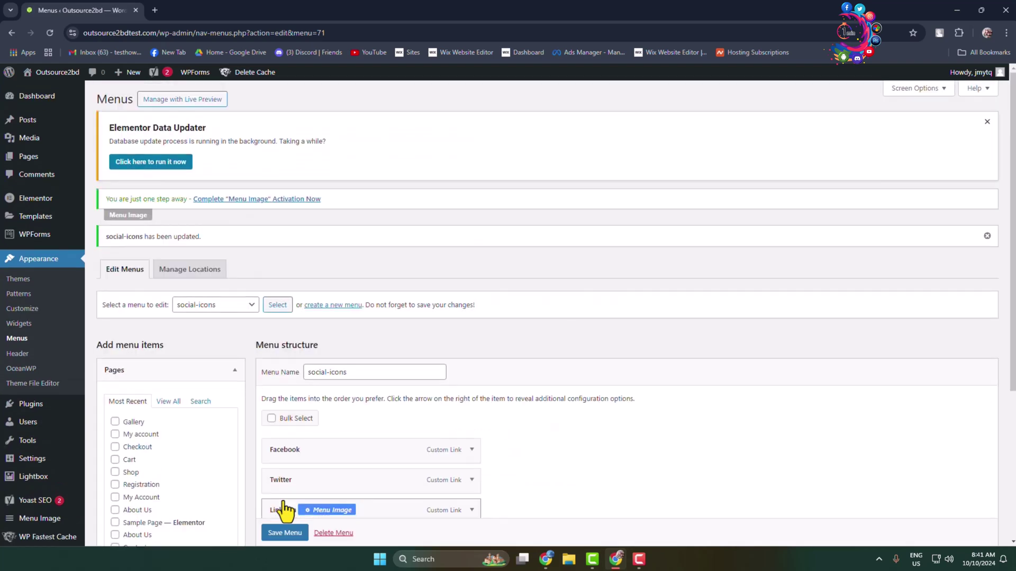
- Open the live site in a new tab and check the footer shows Facebook | Twitter | Linkedin
mouse_move(57, 74)
right_click(53, 92)
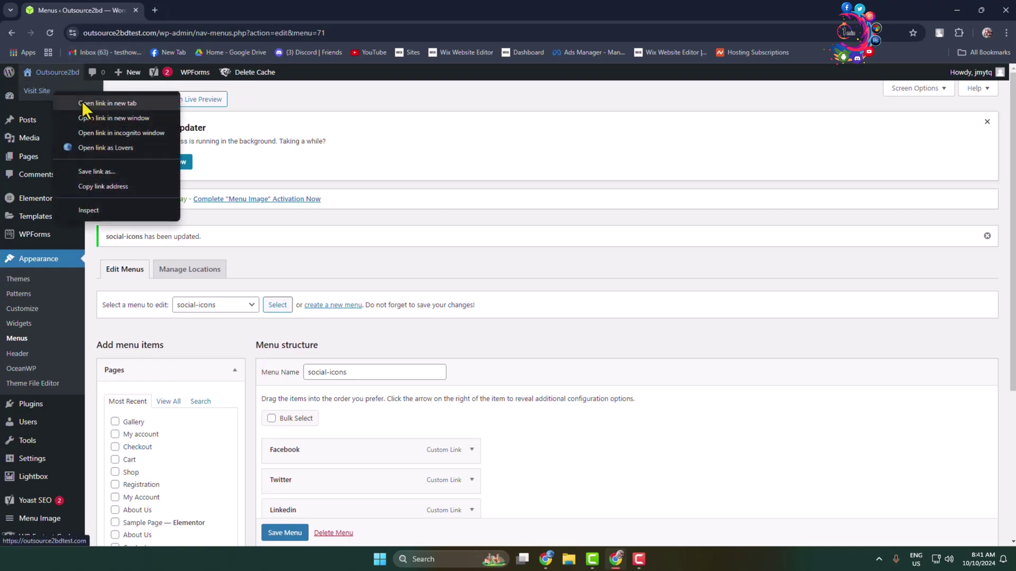
click(114, 104)
click(206, 10)
scroll(622, 274, down, 6)
scroll(622, 274, down, 20)
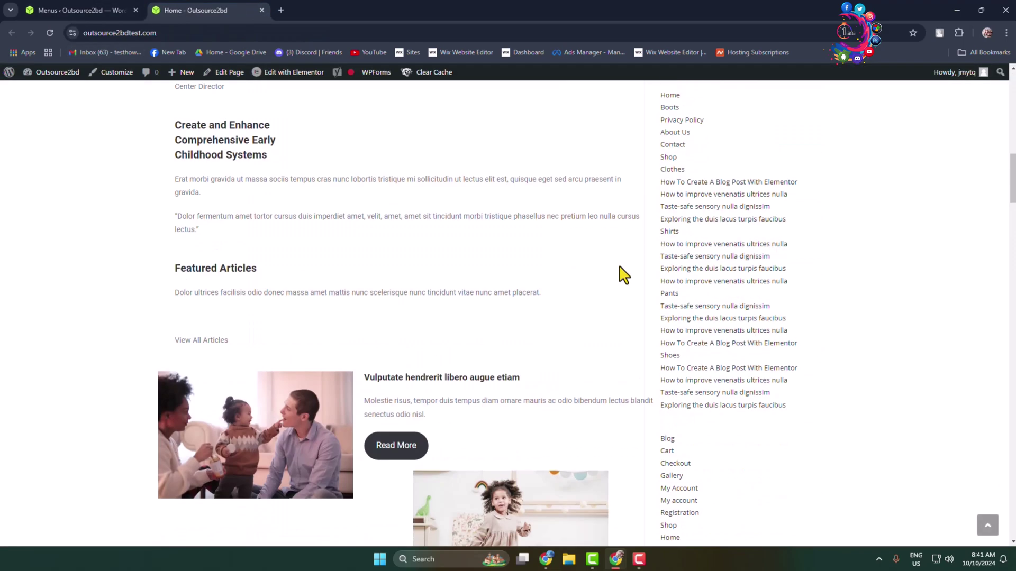
scroll(650, 427, down, 20)
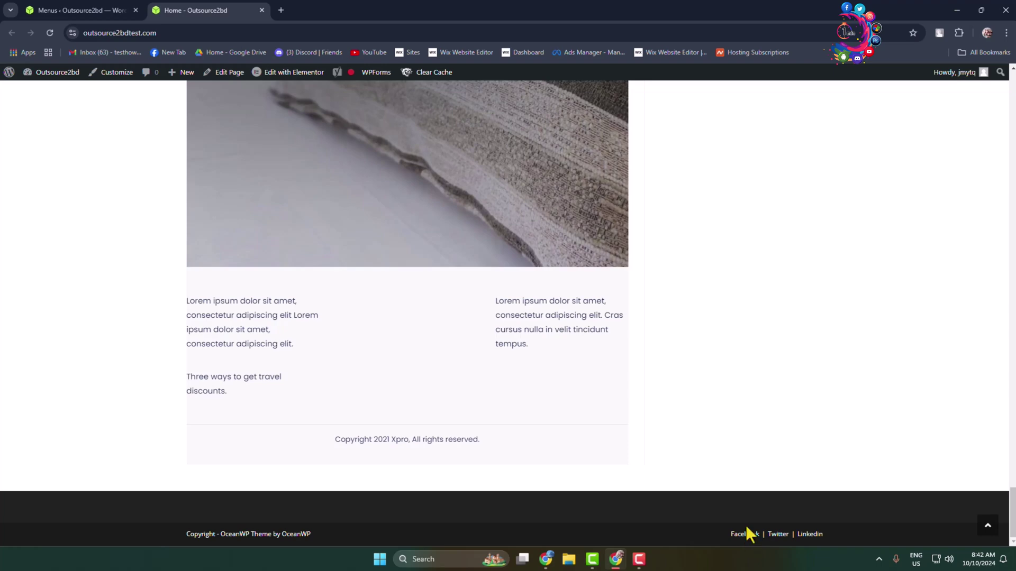
- Back on the Menus page, open the Facebook item's image settings and dismiss them
click(74, 10)
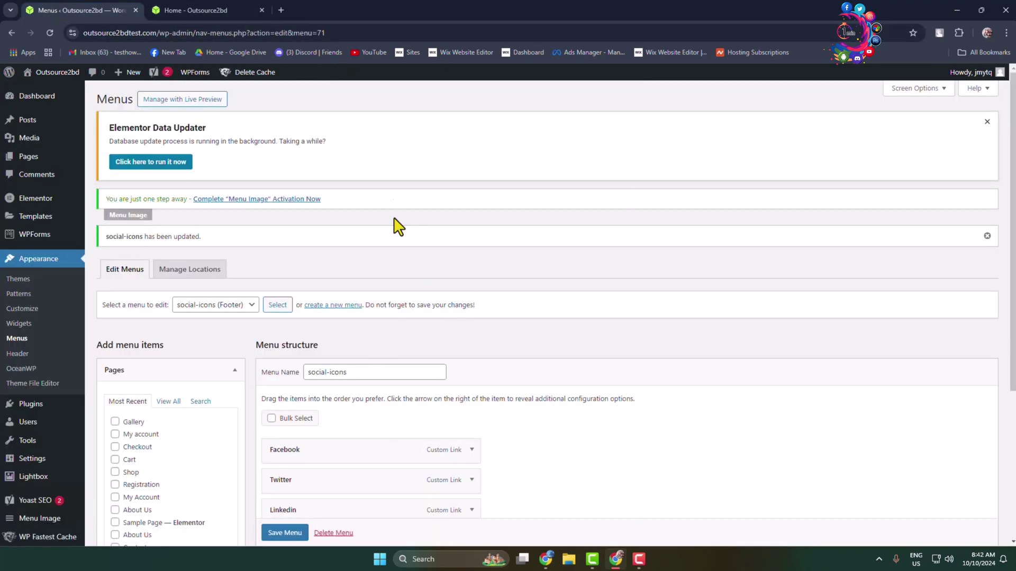
scroll(398, 281, down, 5)
click(328, 245)
key(Escape)
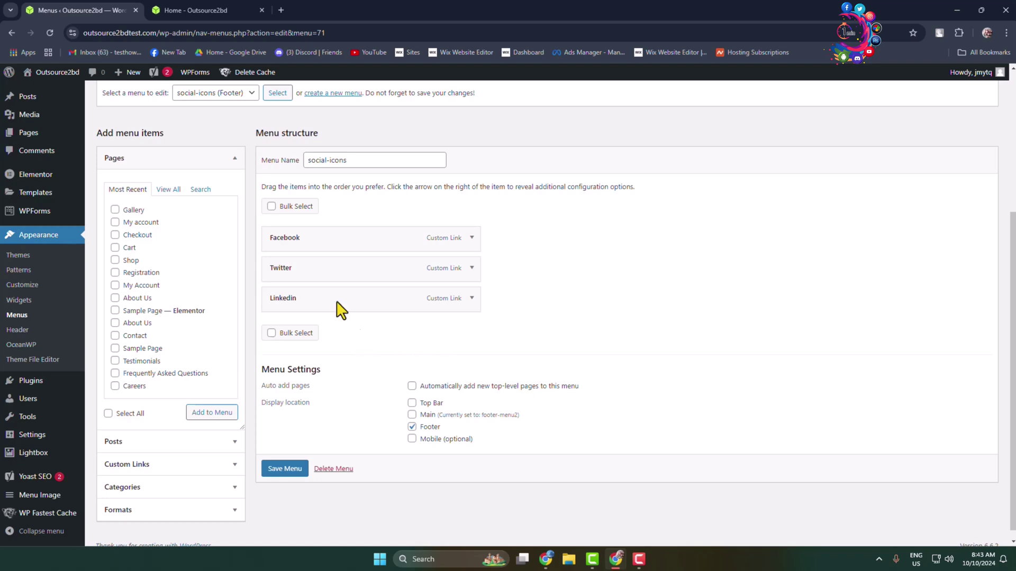
- Search Google Images for 'facebook icon png' and save Facebook_Logo_2023.png
click(281, 10)
text(facebo)
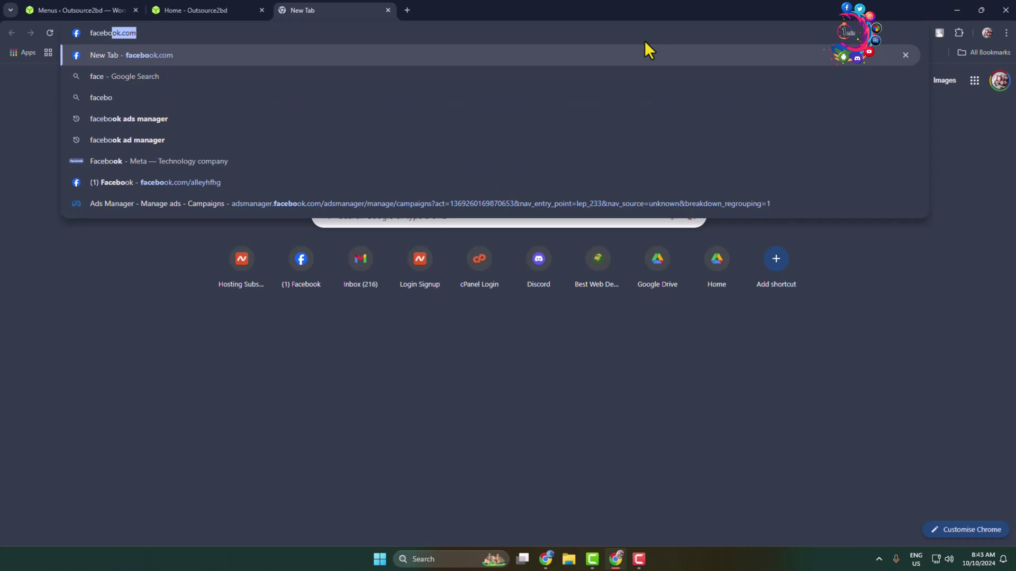
text(ok icon png)
key(Return)
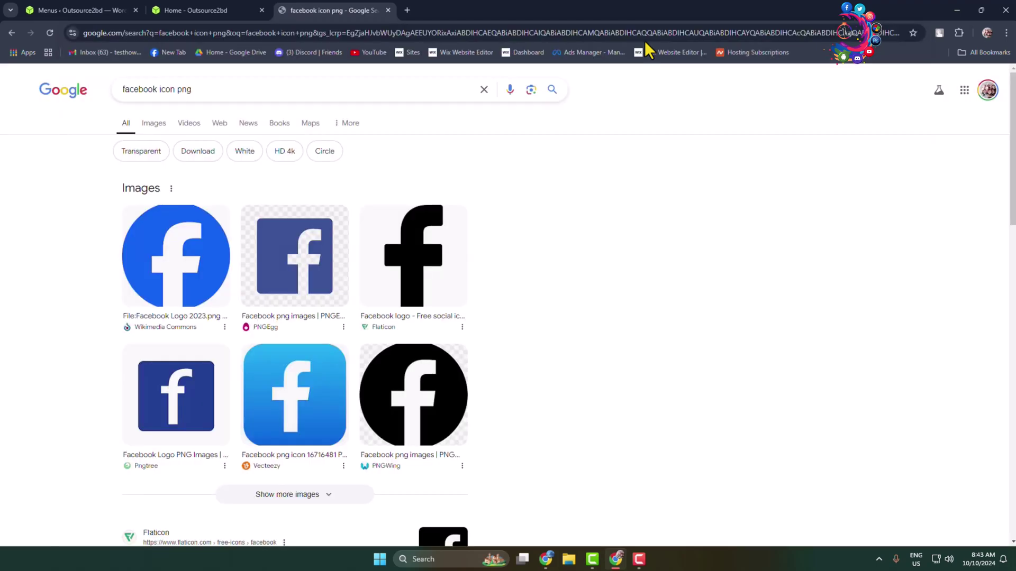
click(149, 130)
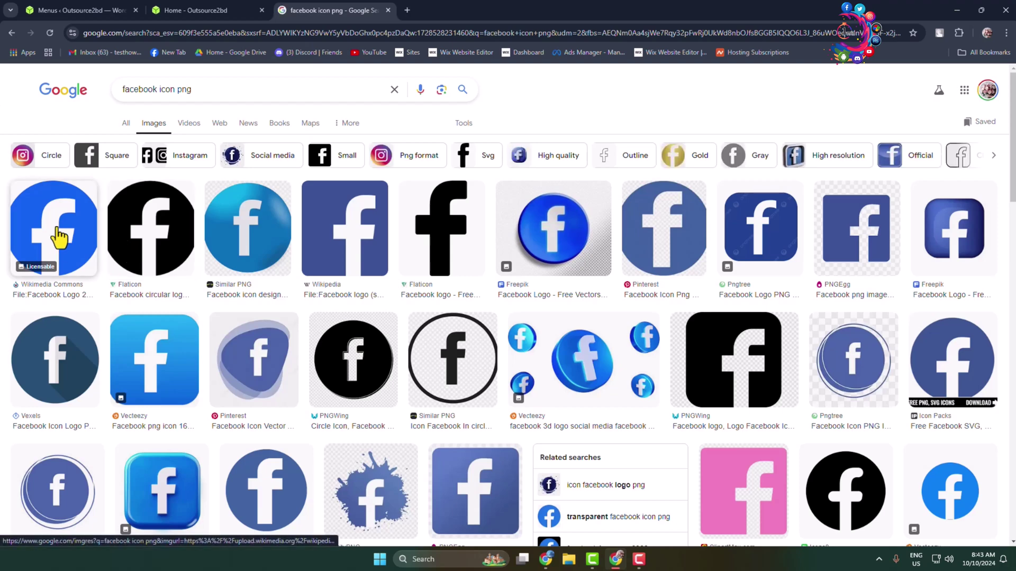
click(59, 246)
right_click(788, 261)
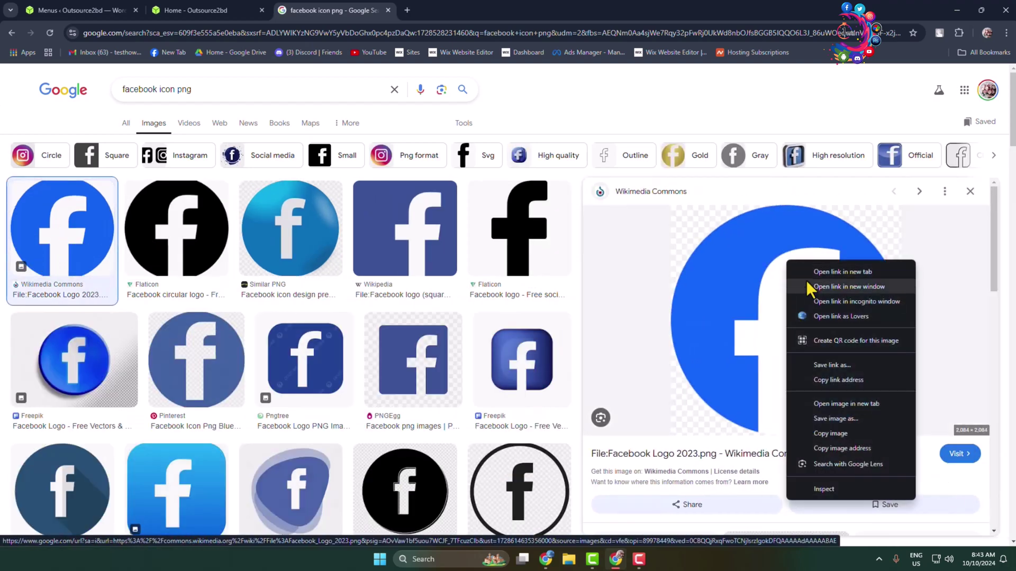
click(835, 419)
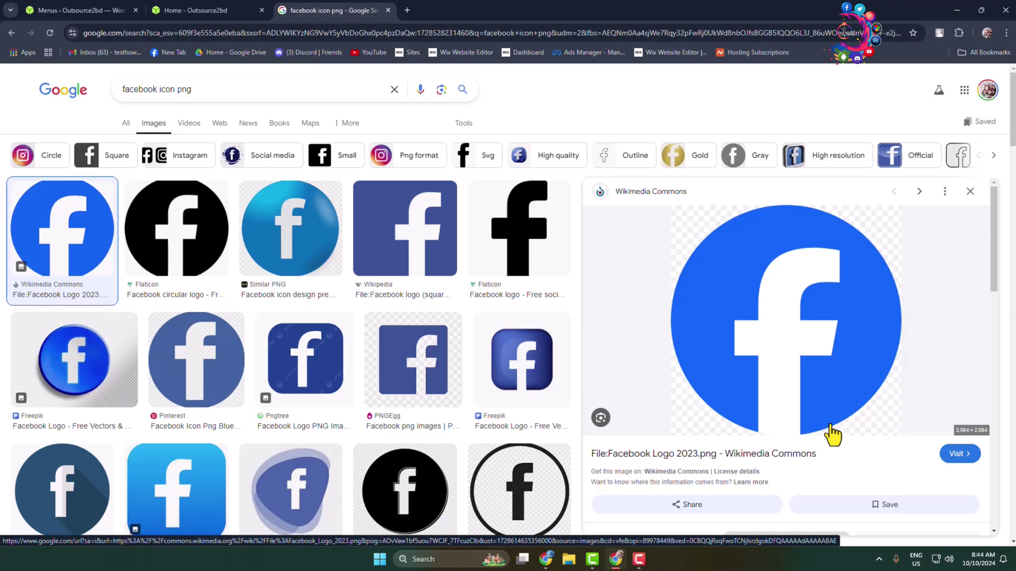
click(415, 268)
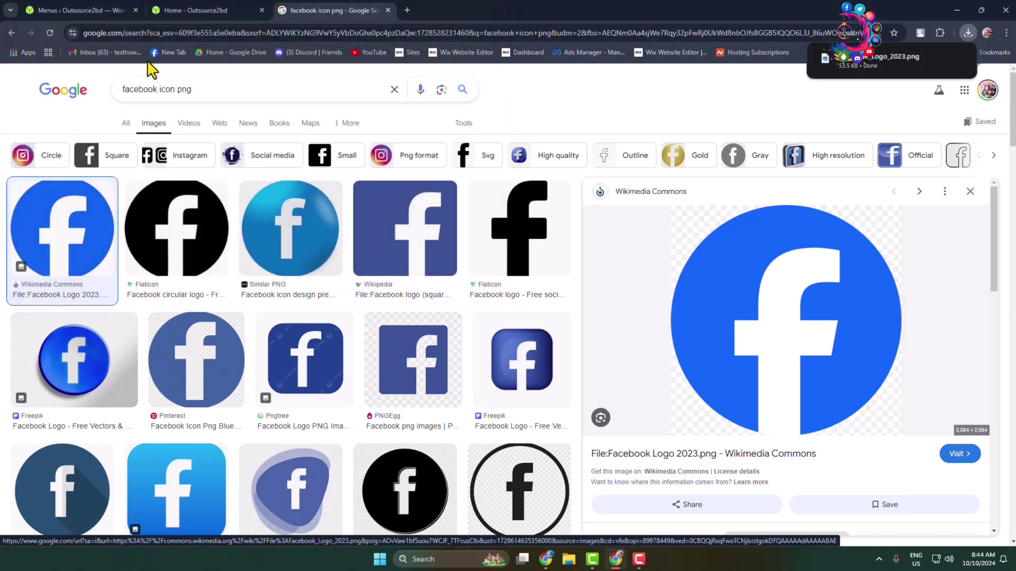
- Change the search to 'twitter icon png' and save the first Twitter icon
drag(157, 90, 18, 90)
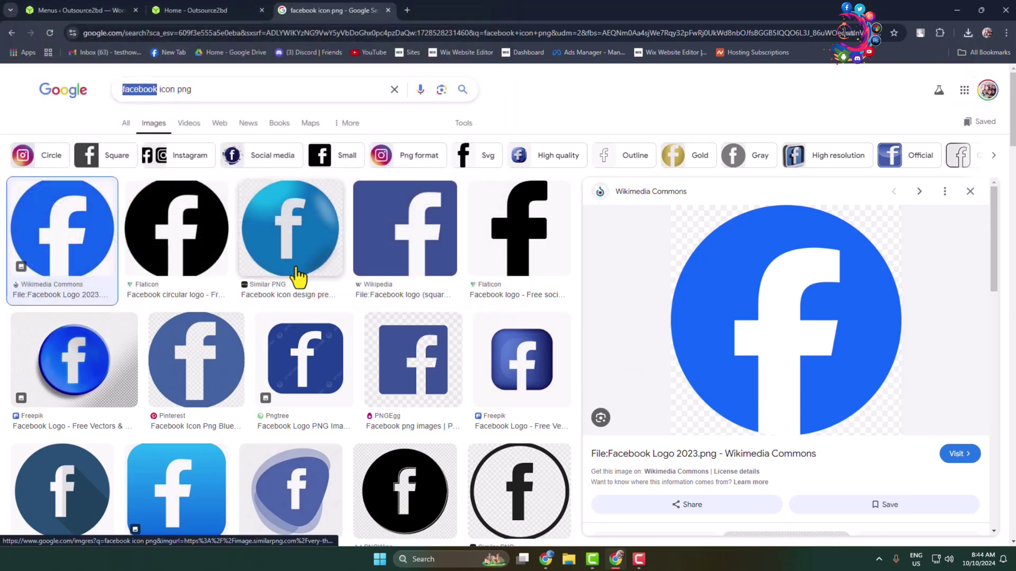
text(twitter)
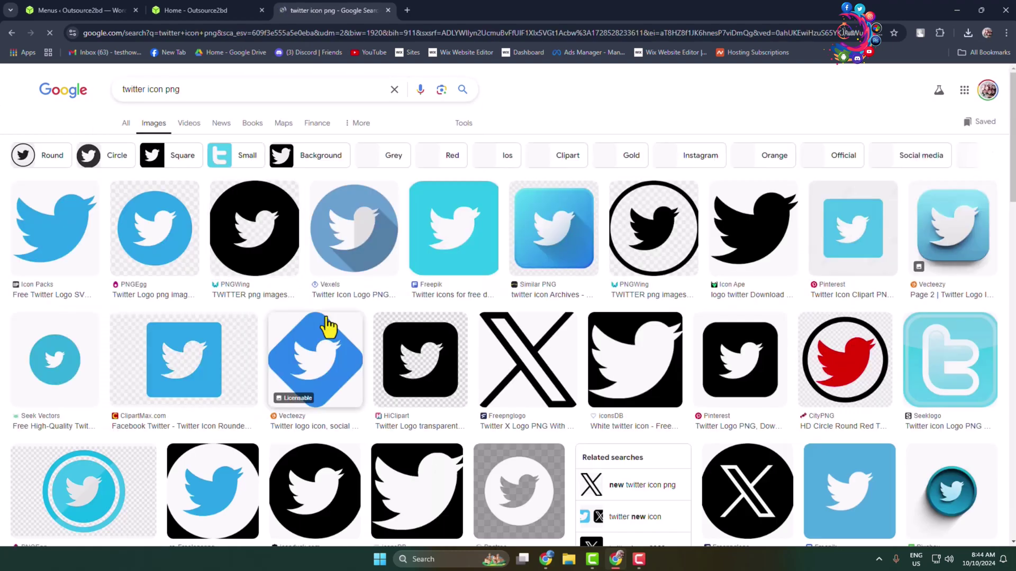
click(52, 244)
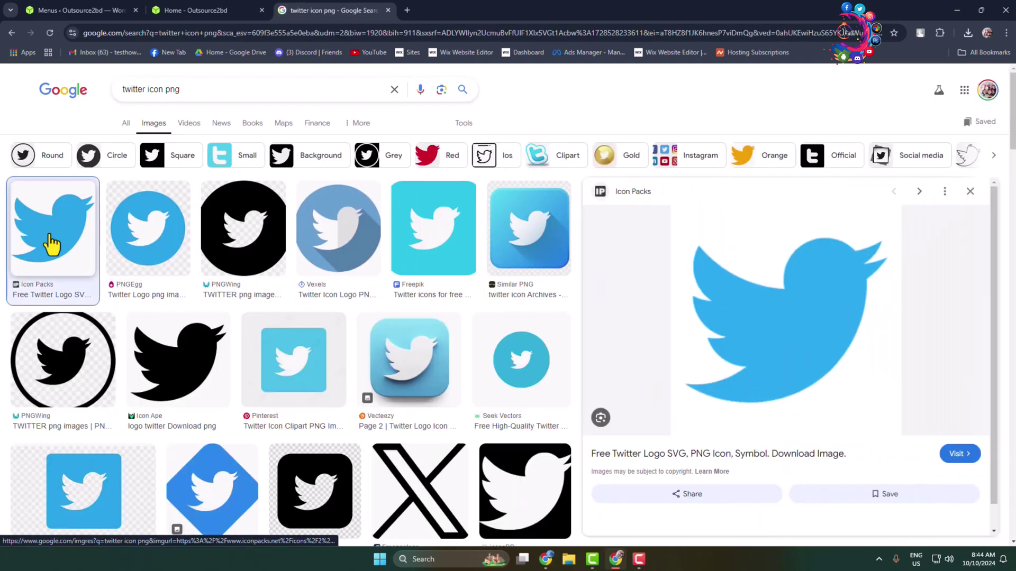
right_click(748, 346)
click(801, 233)
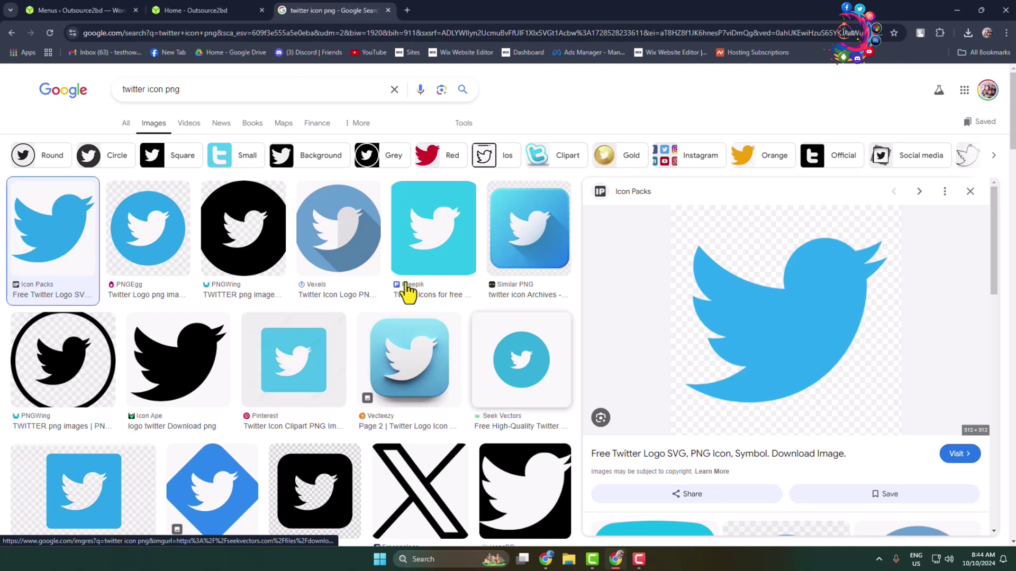
click(412, 265)
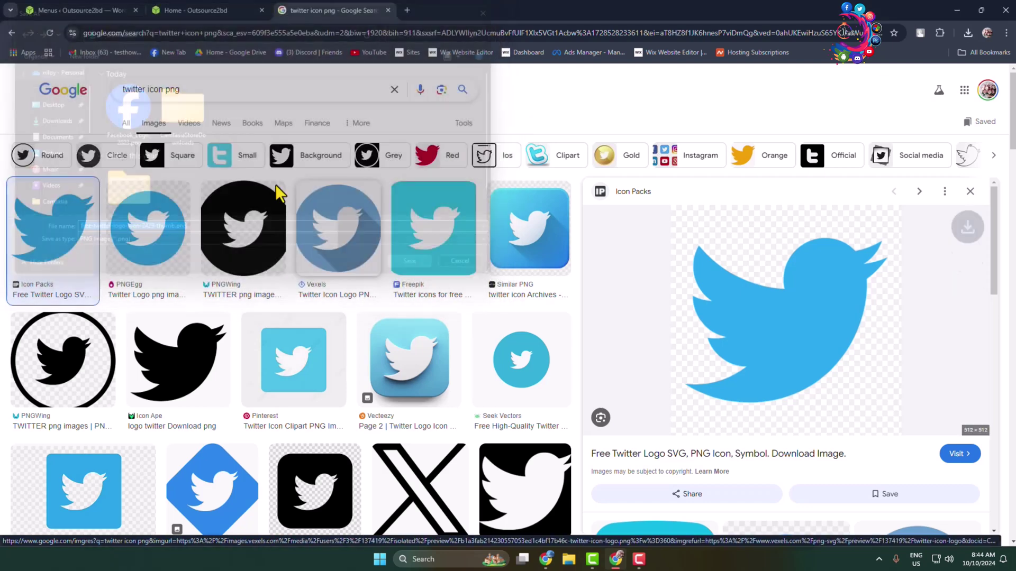
- Search for 'linkedin icon png' and choose to save the Flaticon LinkedIn icon
double_click(145, 89)
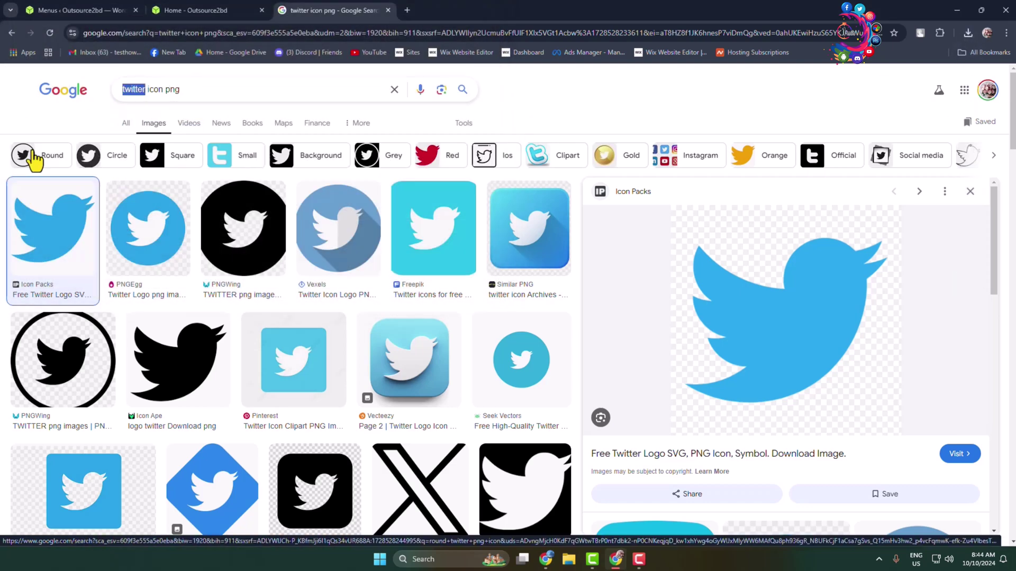
text(linkedin)
key(Return)
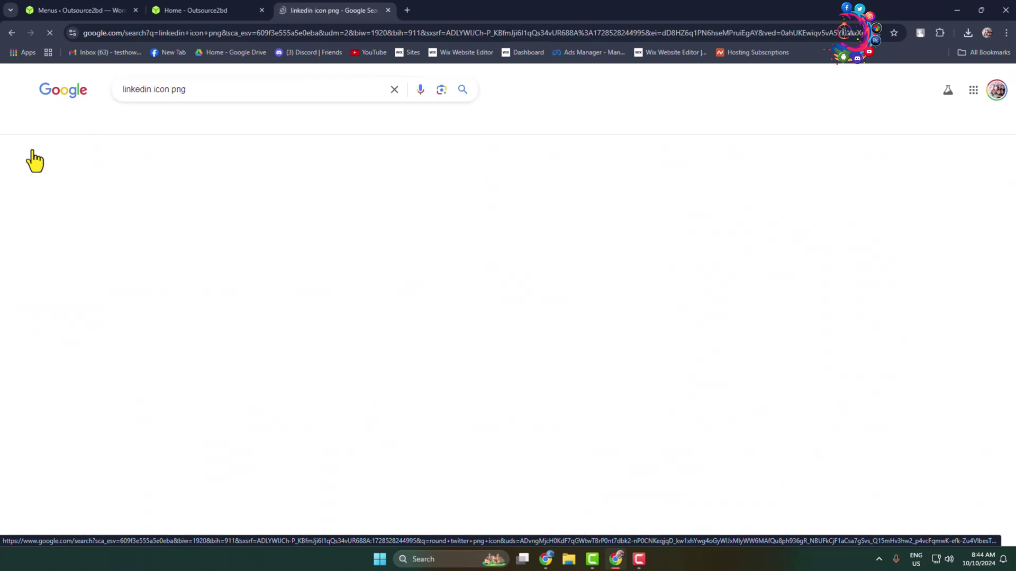
click(27, 239)
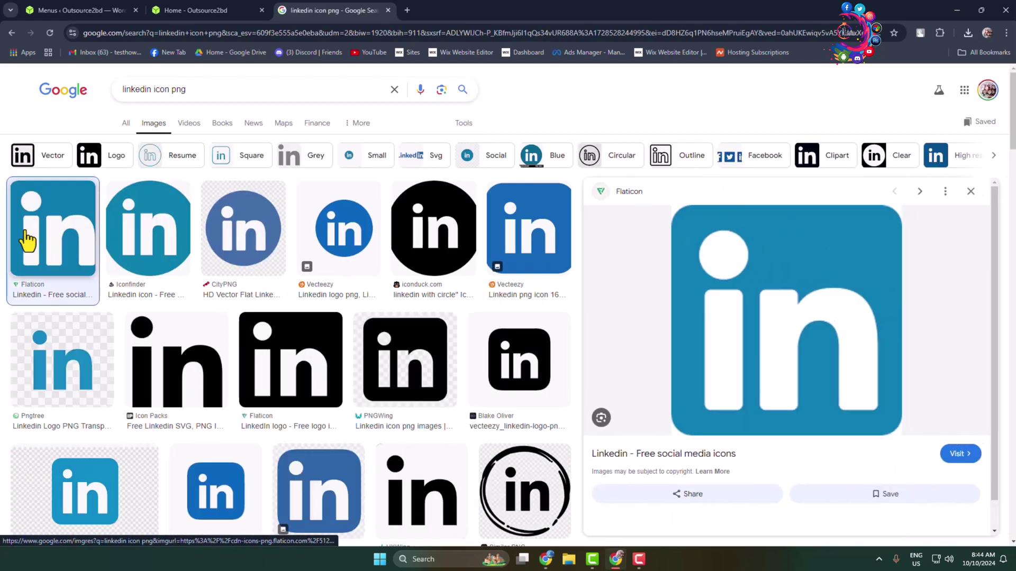
right_click(823, 255)
click(878, 411)
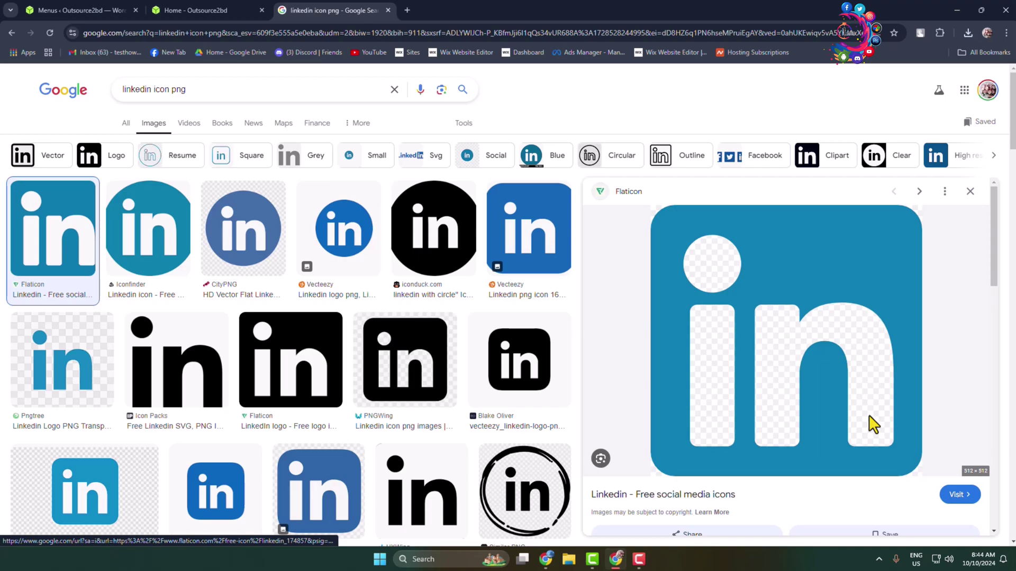
- Confirm the LinkedIn icon download, then open the Facebook menu item's image settings
click(419, 267)
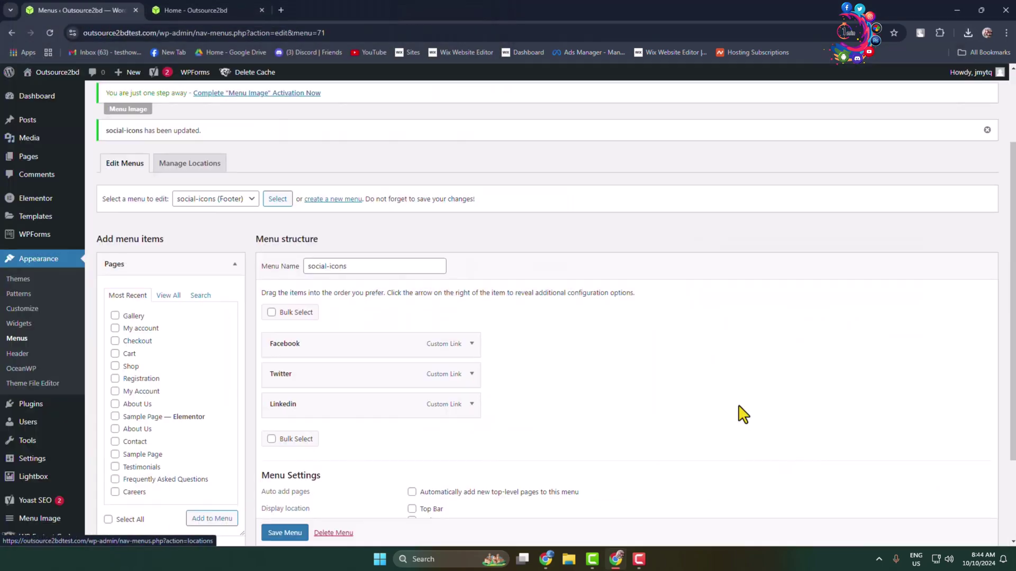
scroll(573, 362, down, 3)
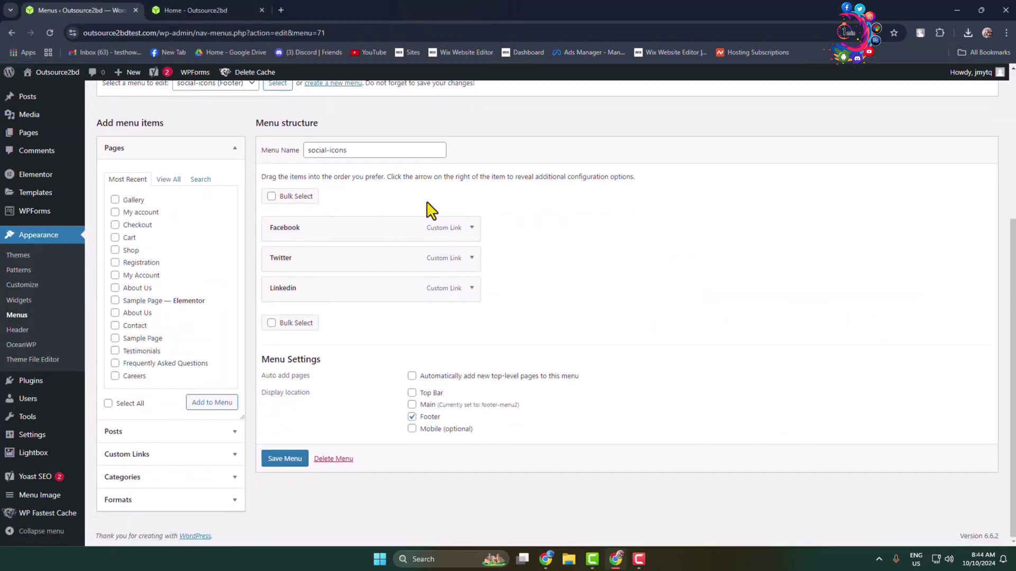
click(472, 232)
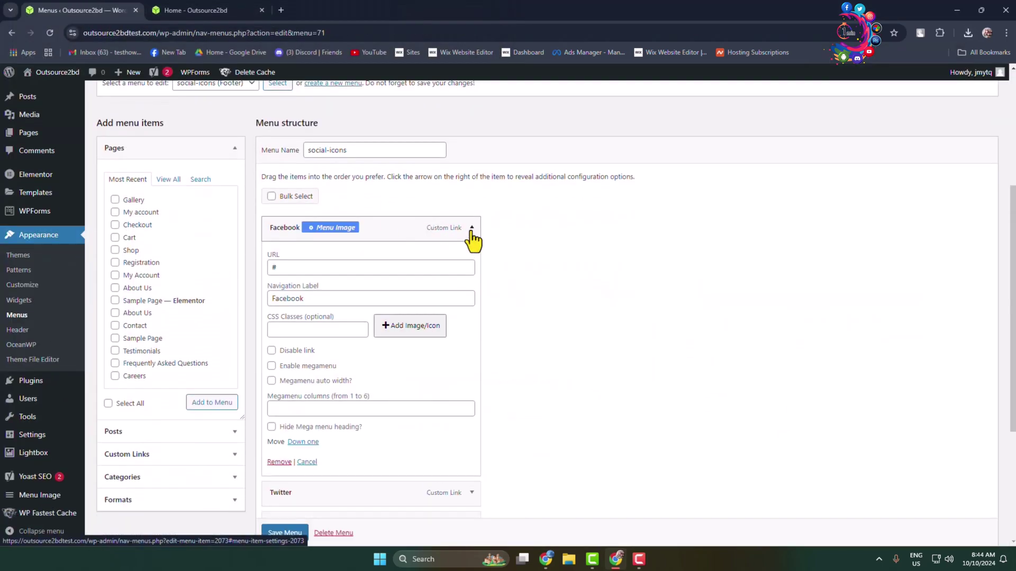
click(420, 332)
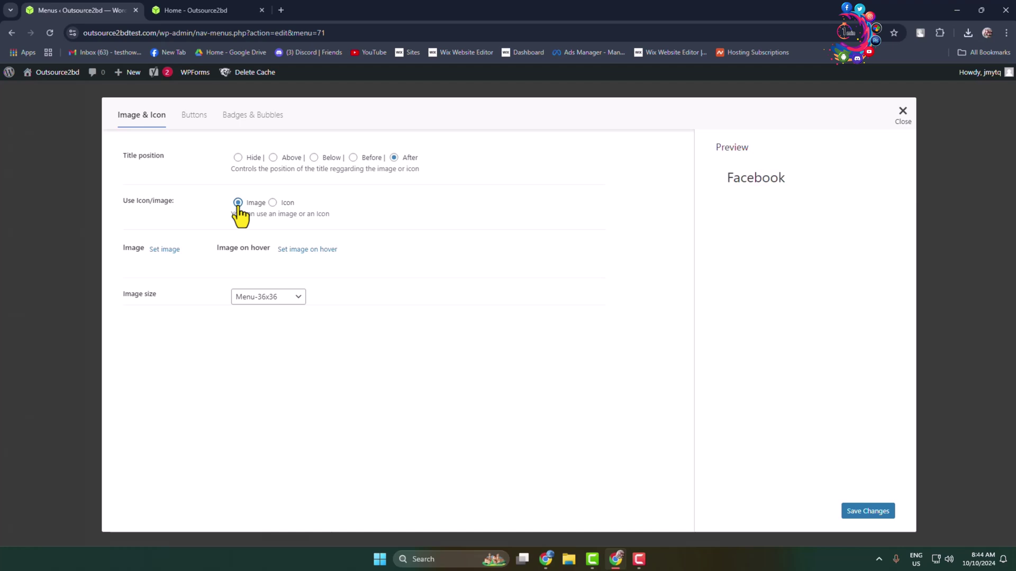
- Upload the three social logo PNGs from Downloads and set the Facebook logo as its menu image
click(166, 251)
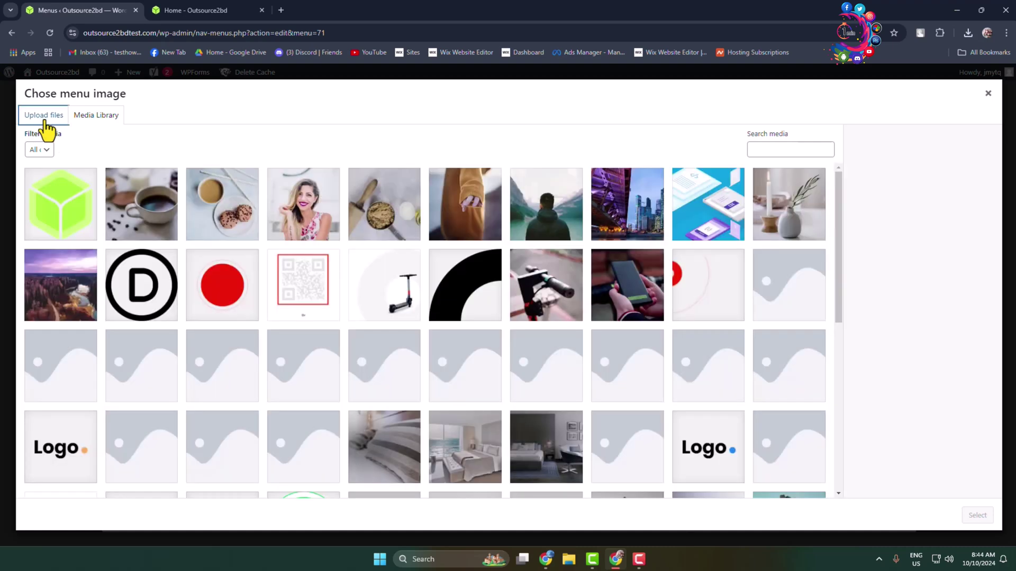
click(45, 116)
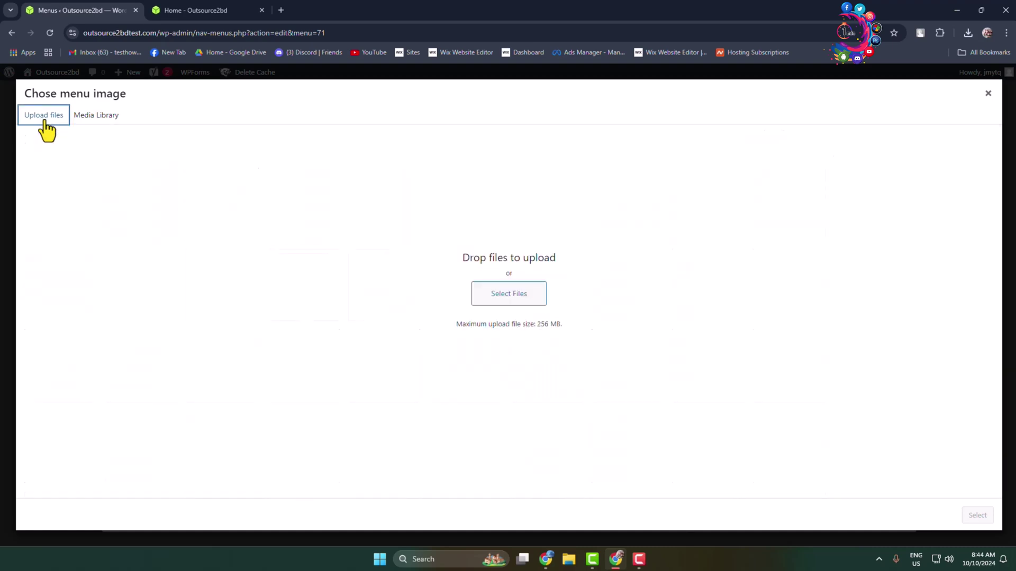
click(523, 305)
scroll(45, 174, up, 5)
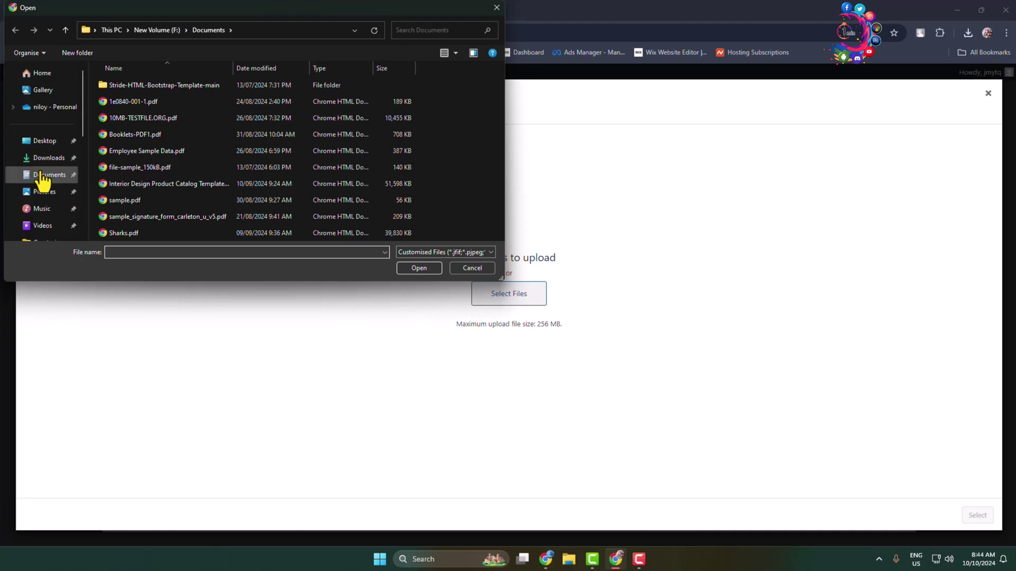
click(42, 158)
drag(90, 113, 246, 117)
click(418, 268)
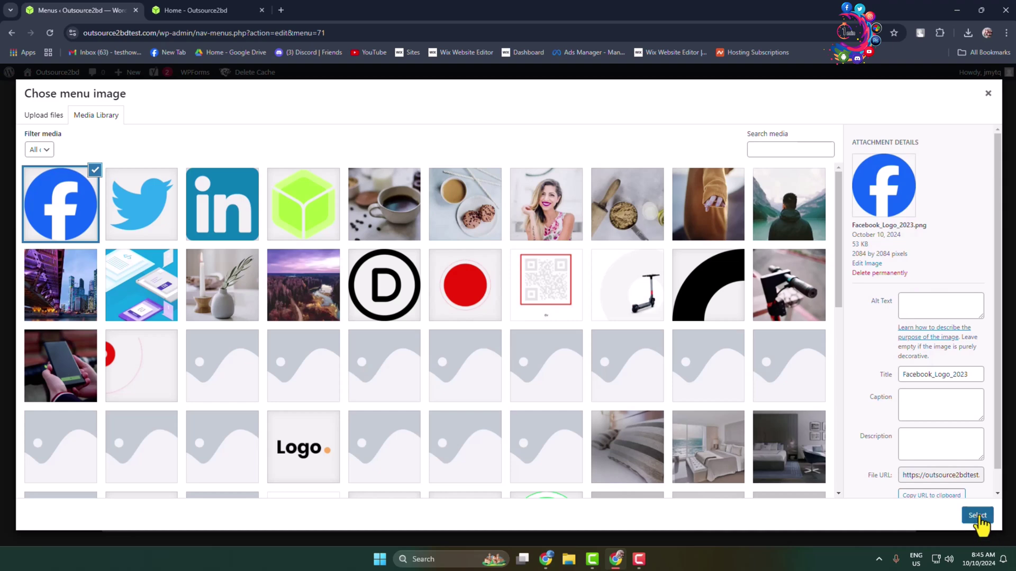
click(977, 516)
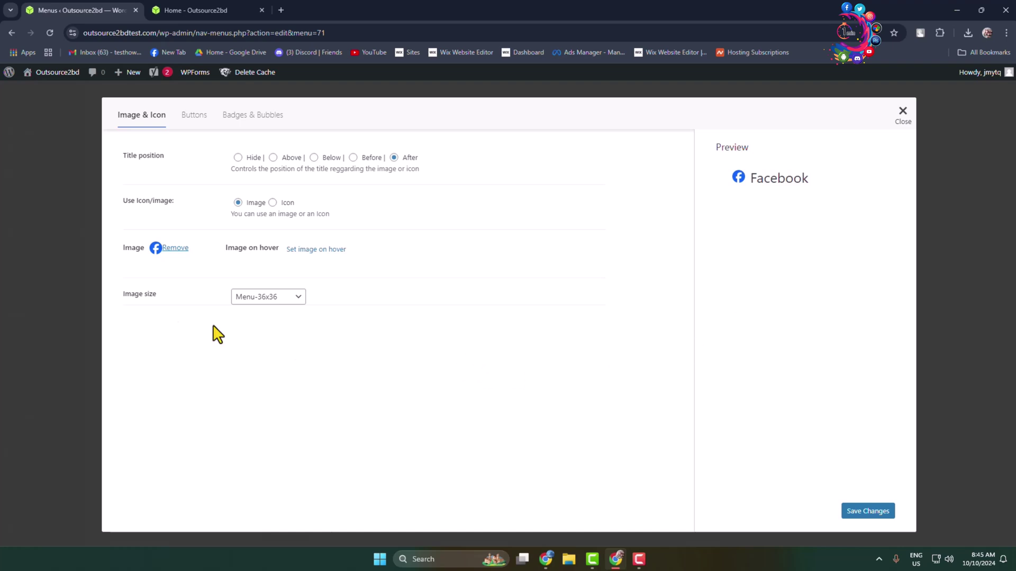
- Keep the Facebook image at Menu-36x36, set title position to Hide, and save
click(299, 298)
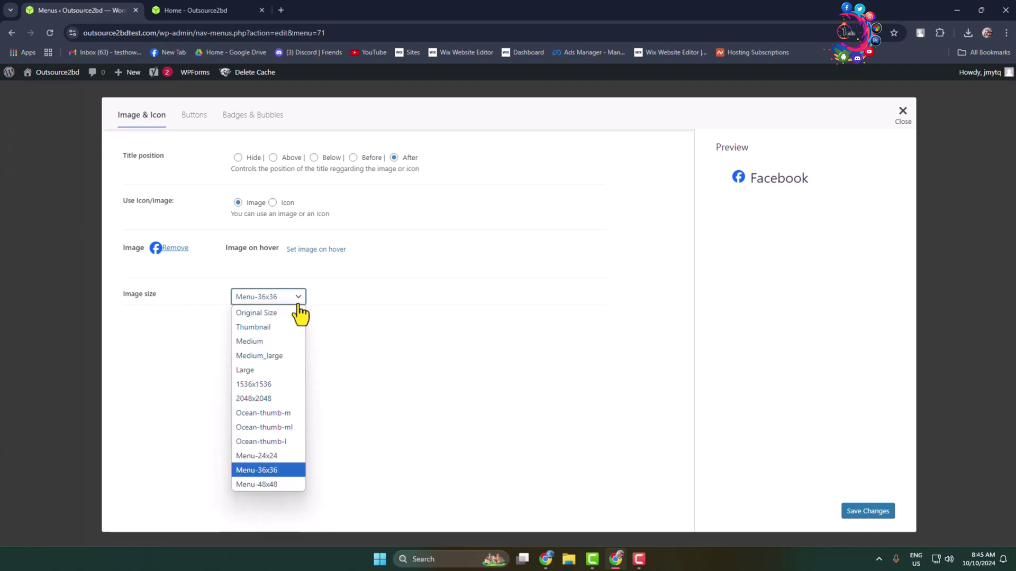
click(335, 371)
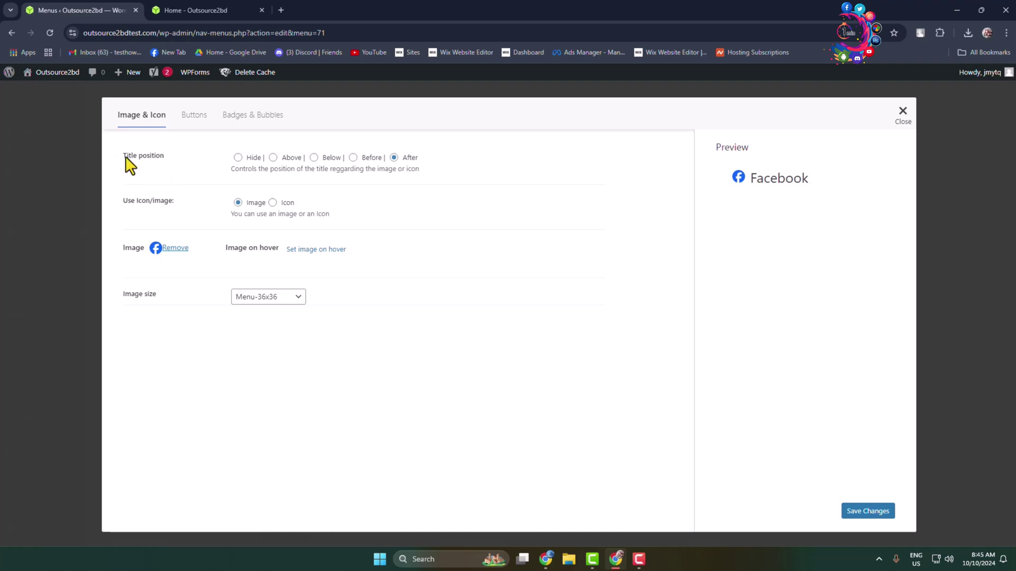
click(239, 159)
click(869, 512)
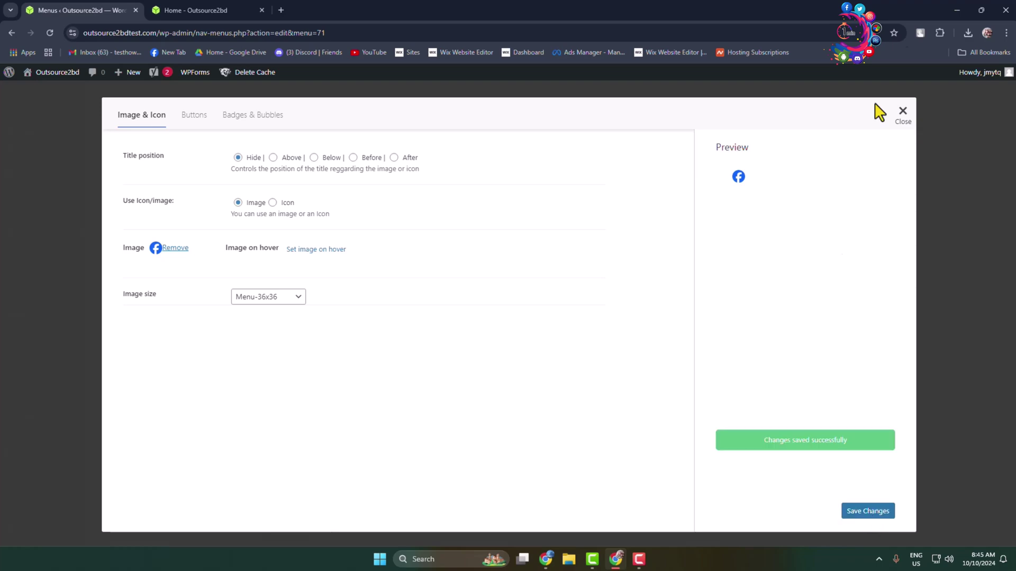
click(901, 112)
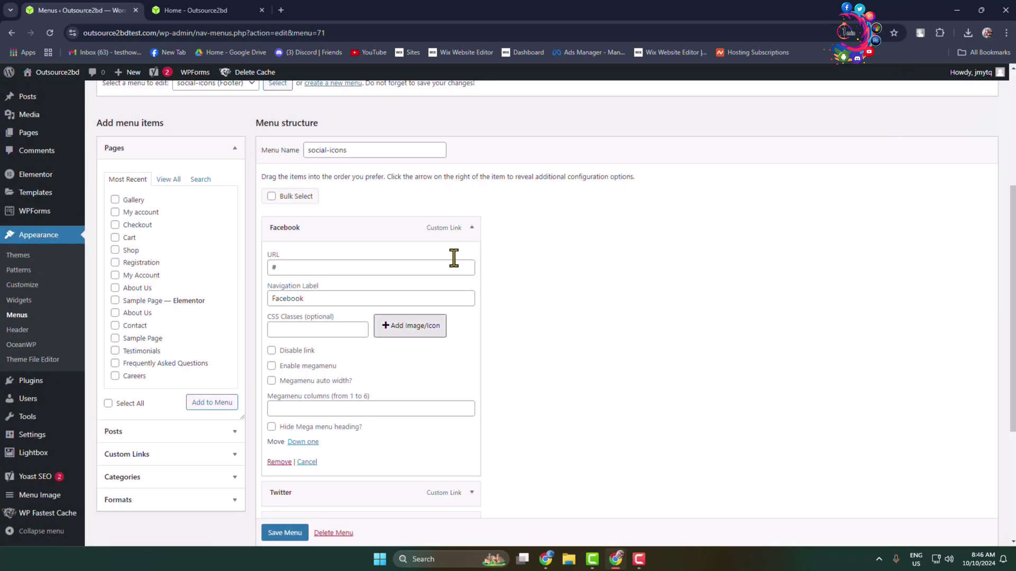
- Open the Twitter item's image settings and switch it to use an icon
click(471, 229)
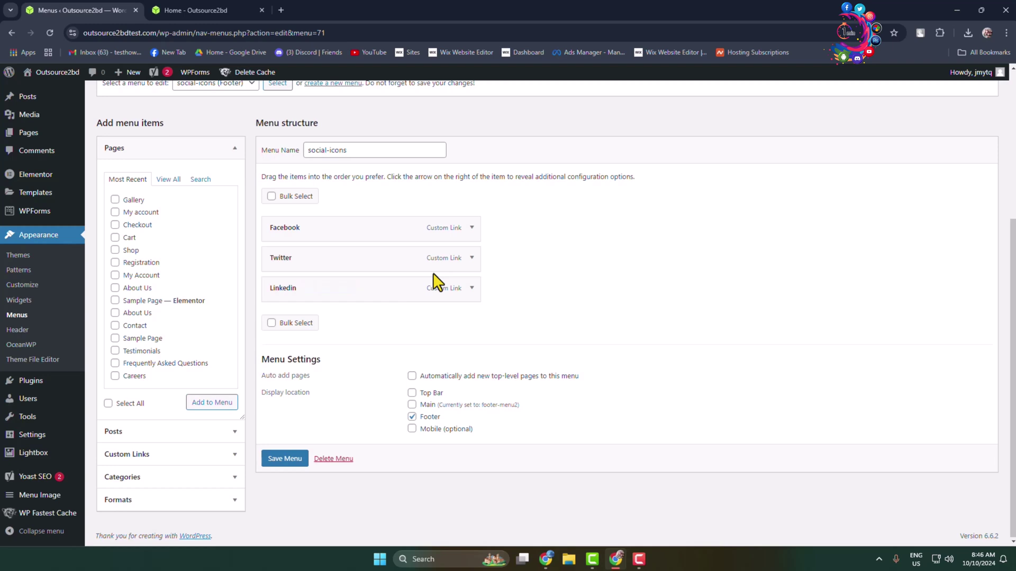
click(471, 259)
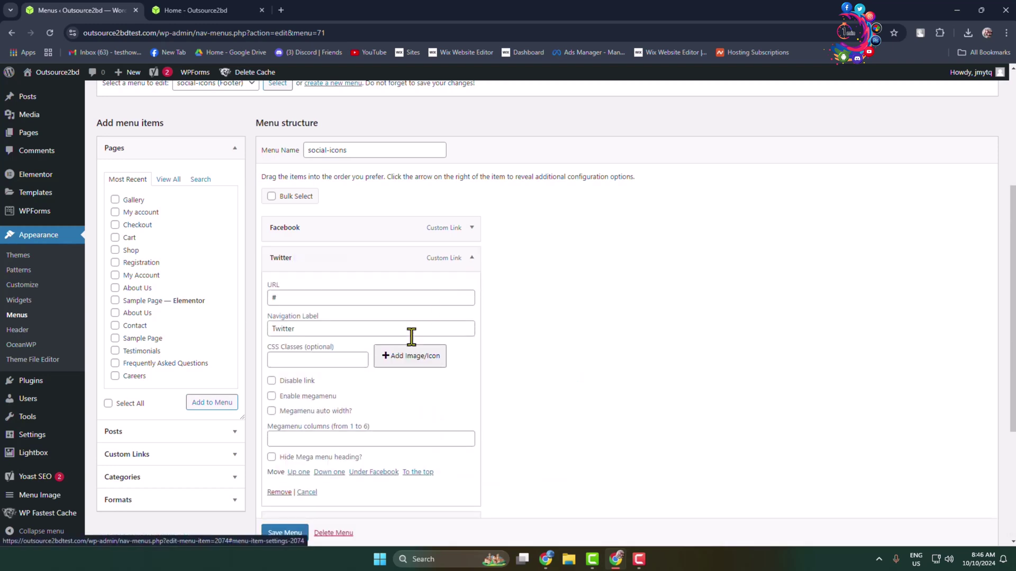
click(415, 356)
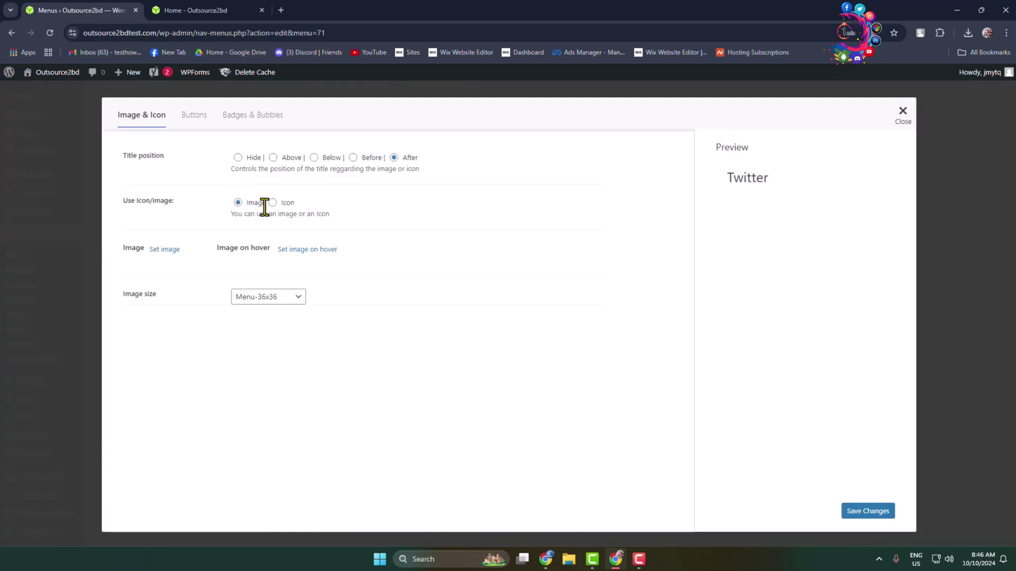
click(273, 203)
scroll(420, 291, down, 6)
scroll(418, 365, down, 1)
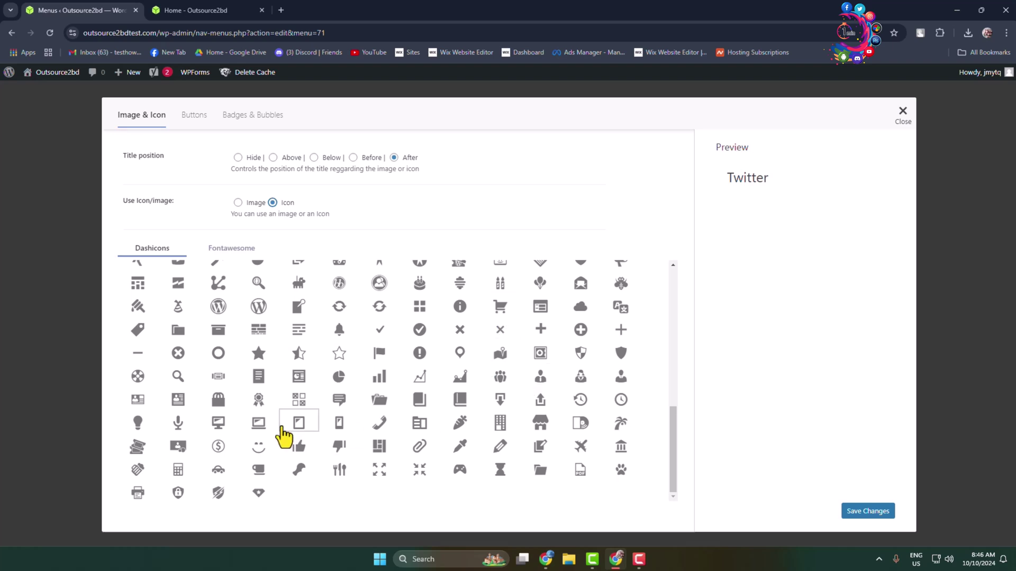
scroll(447, 421, up, 3)
scroll(448, 414, up, 3)
scroll(449, 415, down, 3)
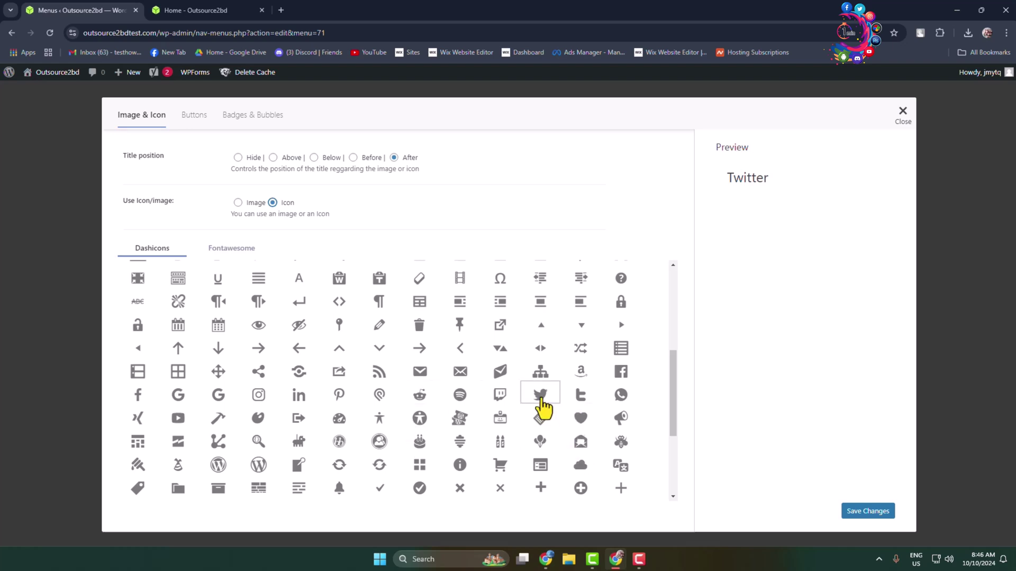
- Pick the Twitter bird dashicon, hide the title, and save the settings
click(541, 401)
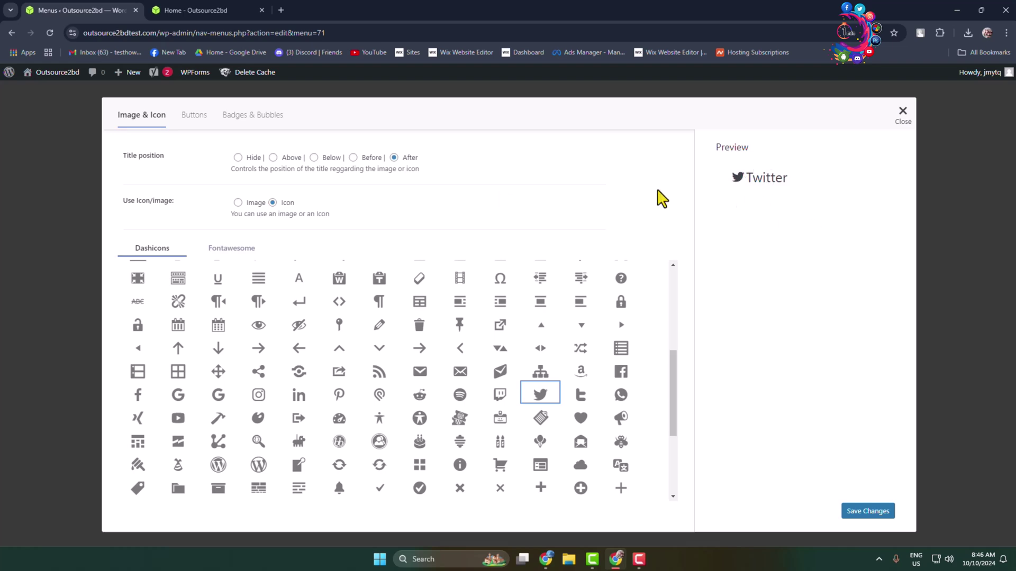
click(238, 158)
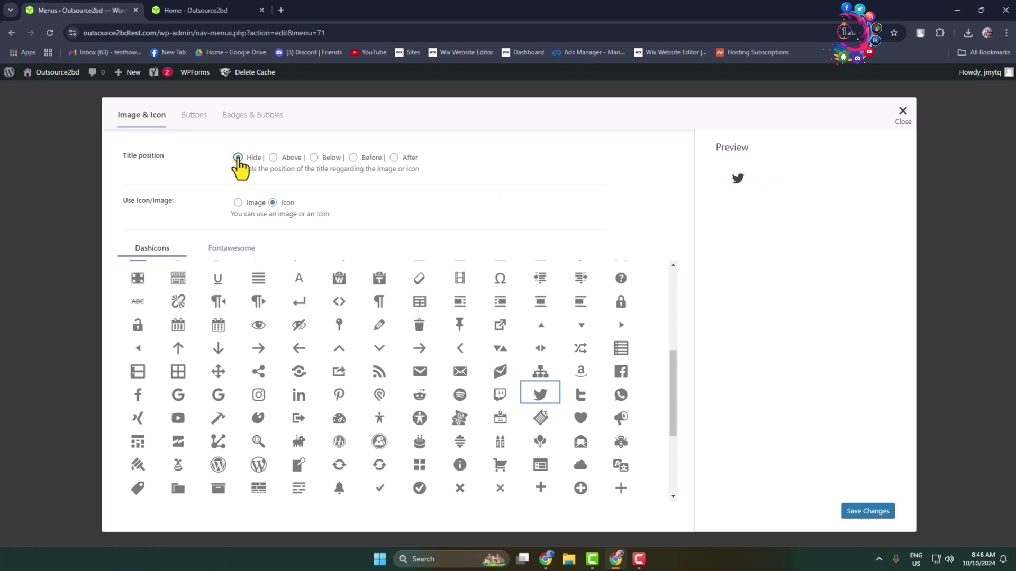
click(851, 511)
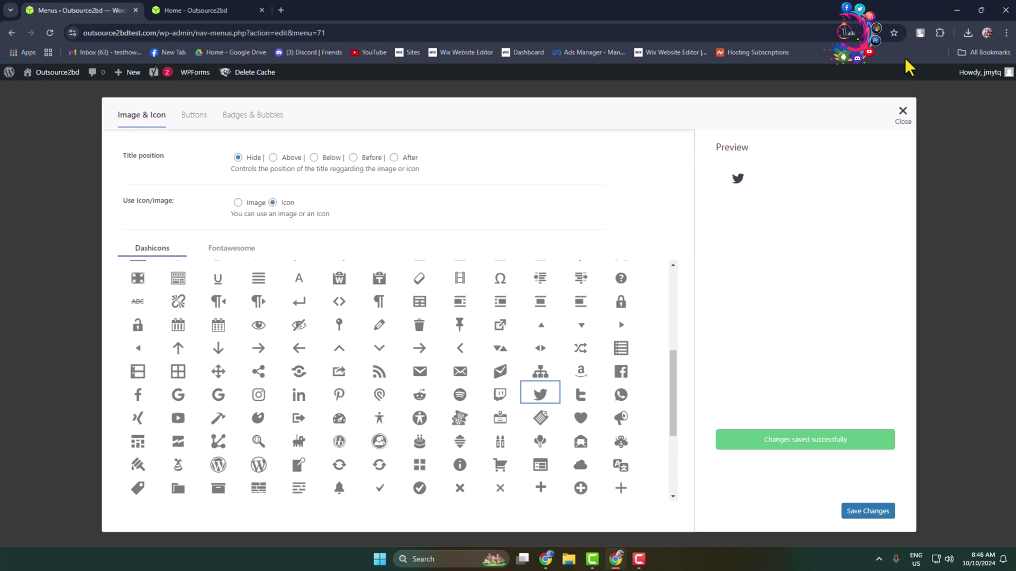
click(902, 118)
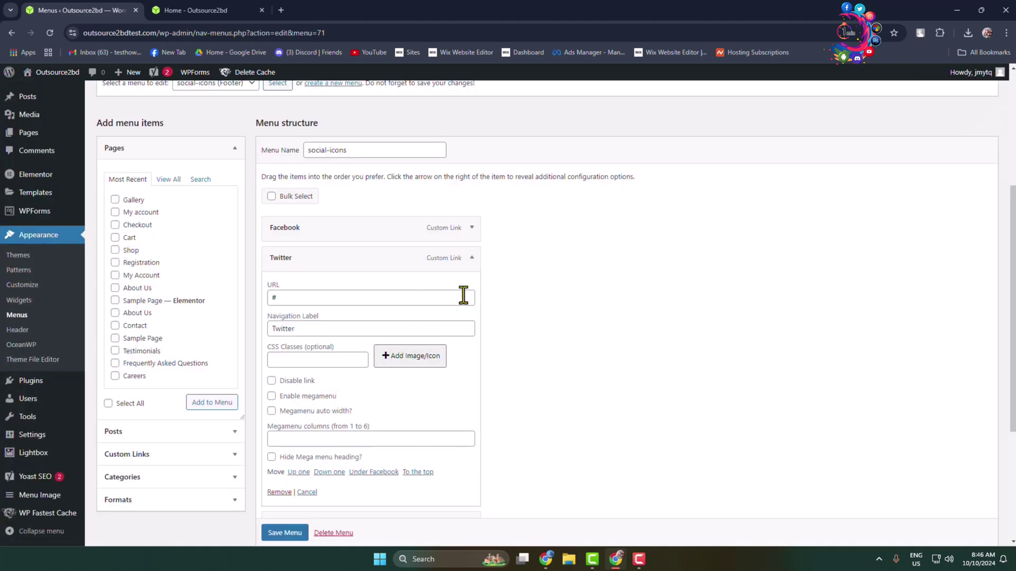
- Set the Linkedin item's image to the uploaded LinkedIn logo with its title hidden, and save
click(471, 258)
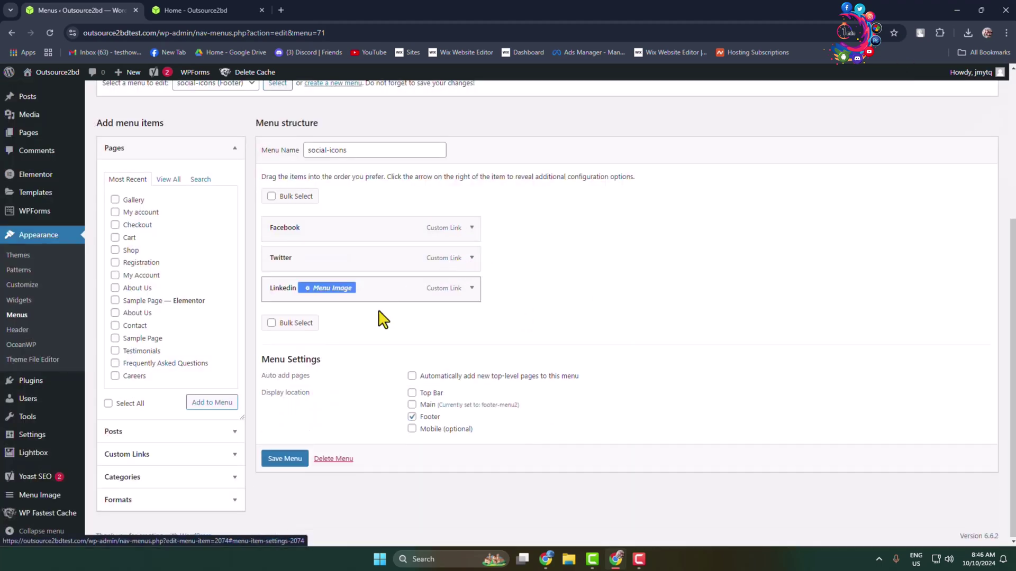
click(471, 288)
click(410, 390)
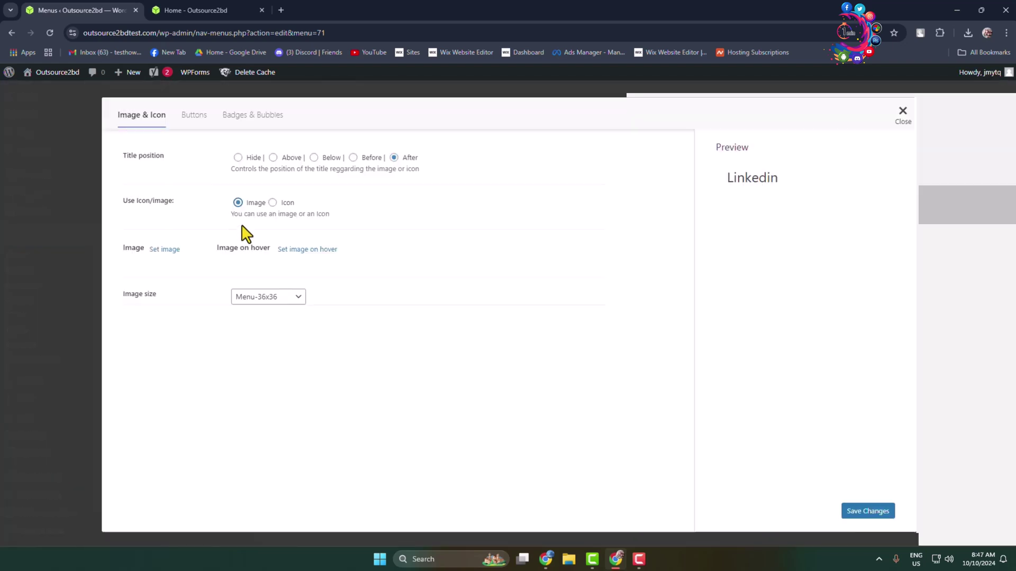
click(164, 249)
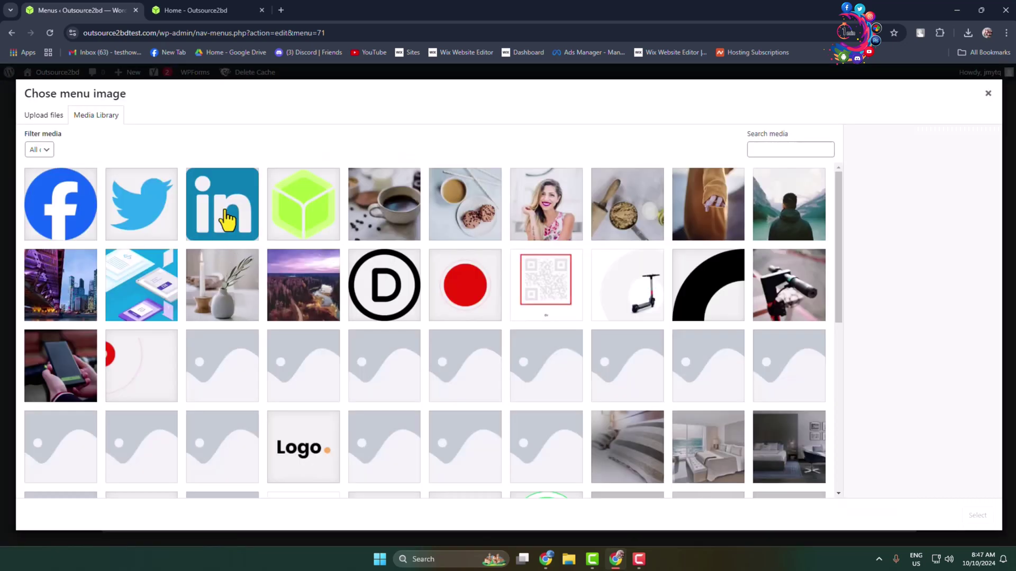
click(225, 217)
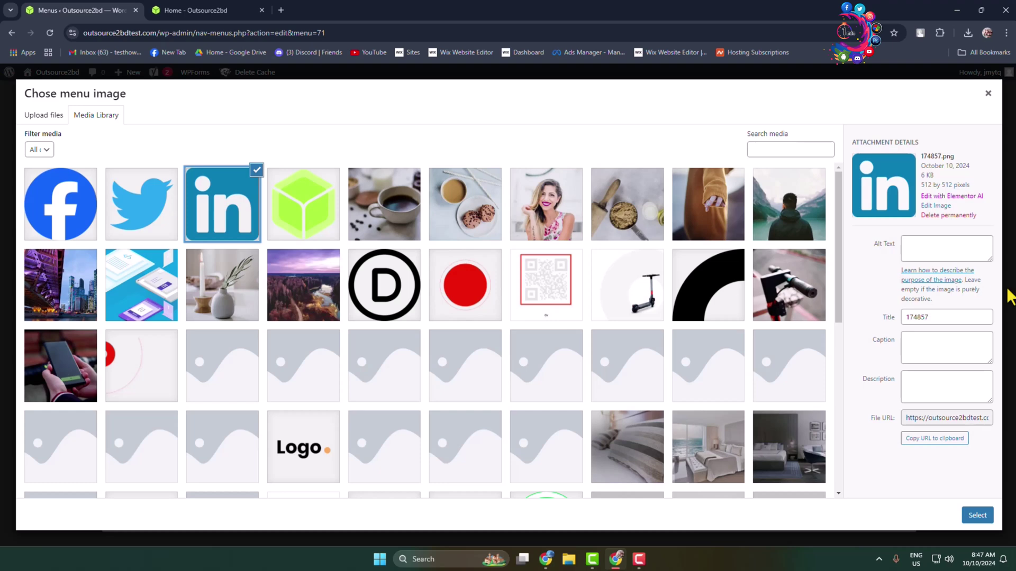
click(977, 515)
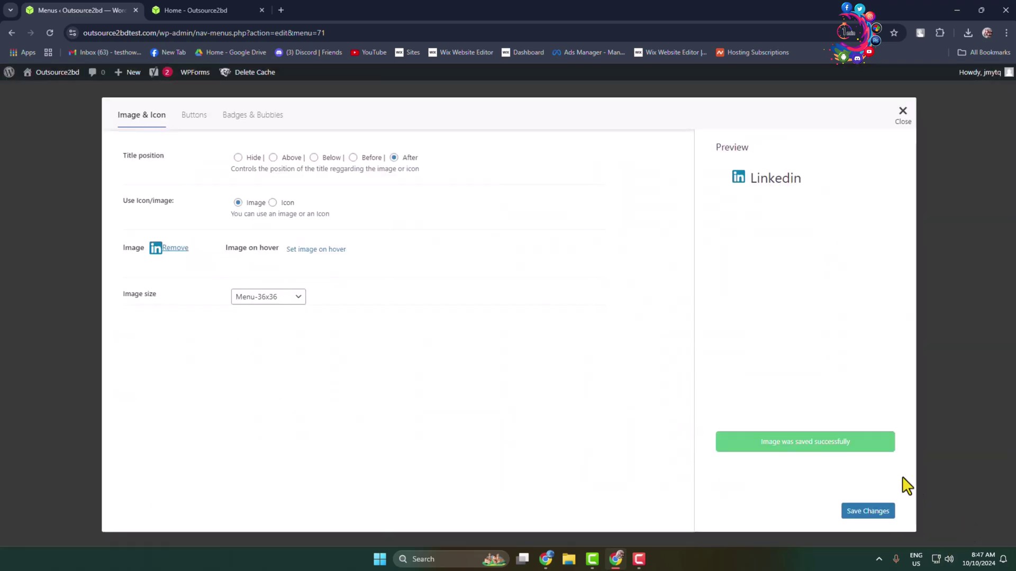
click(238, 158)
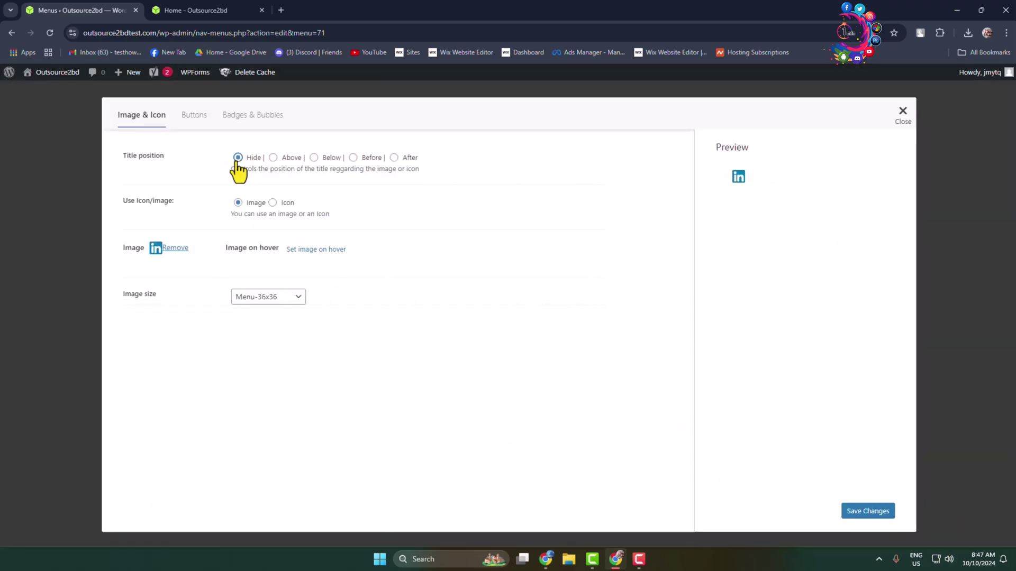
click(868, 514)
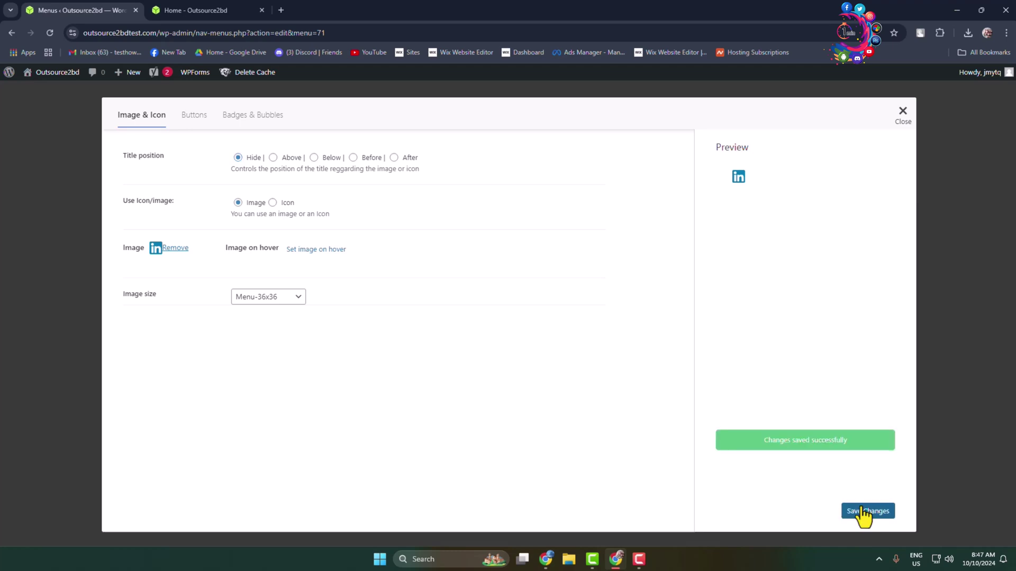
click(902, 115)
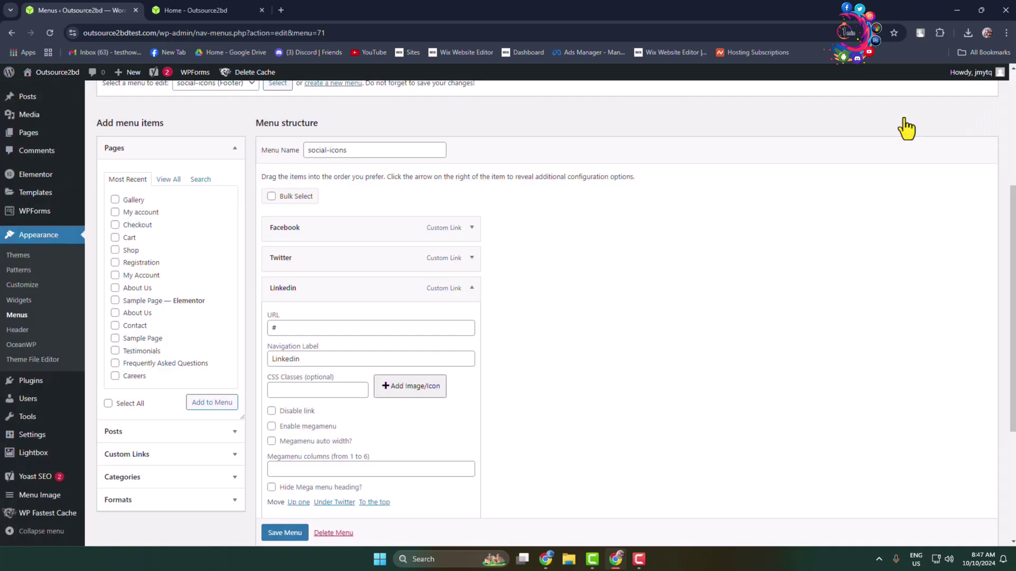
- Save the social-icons menu, then reload the Home - Outsource2bd page to see the Facebook, Twitter and LinkedIn footer icons
click(279, 536)
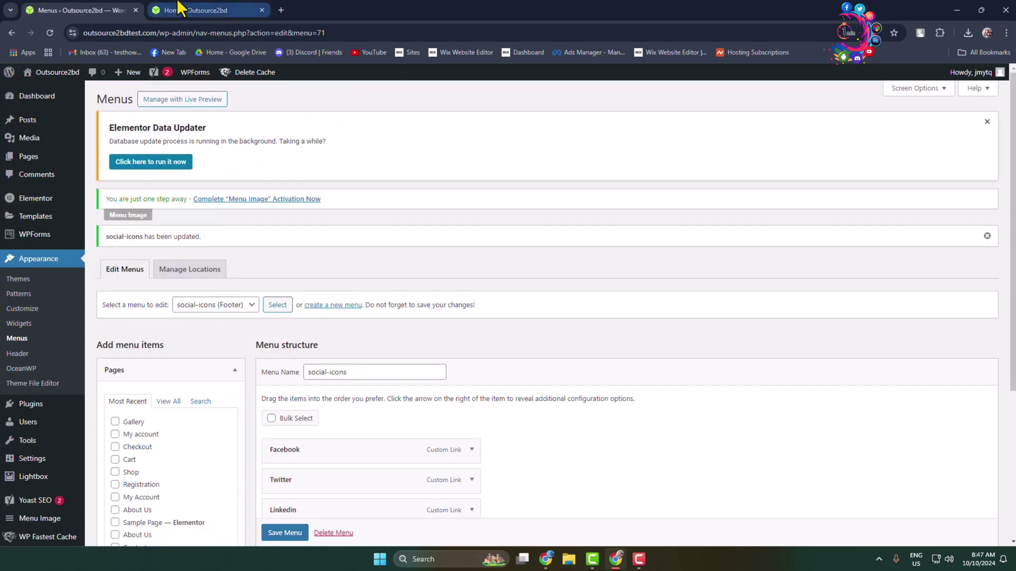
click(202, 10)
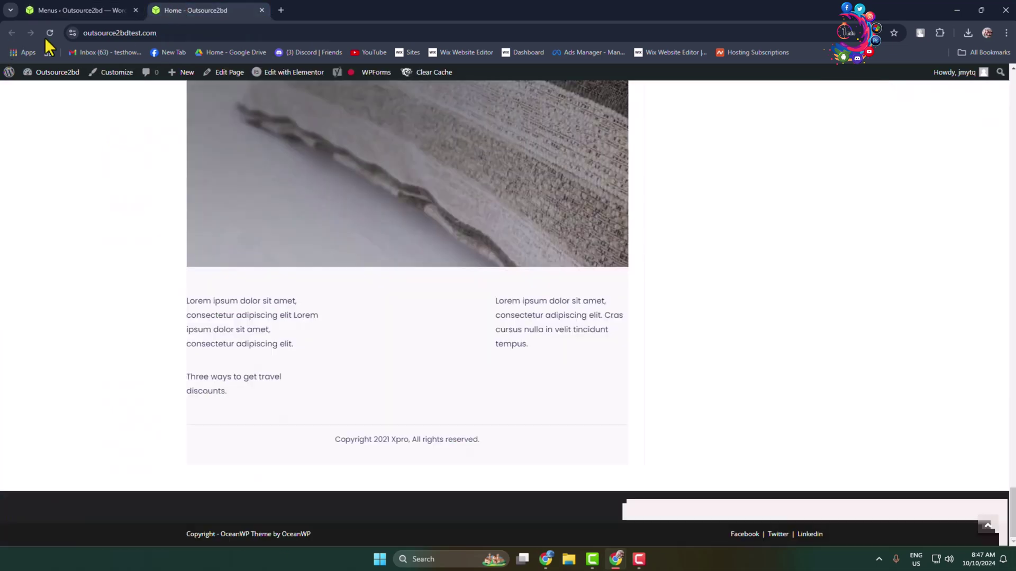
click(50, 32)
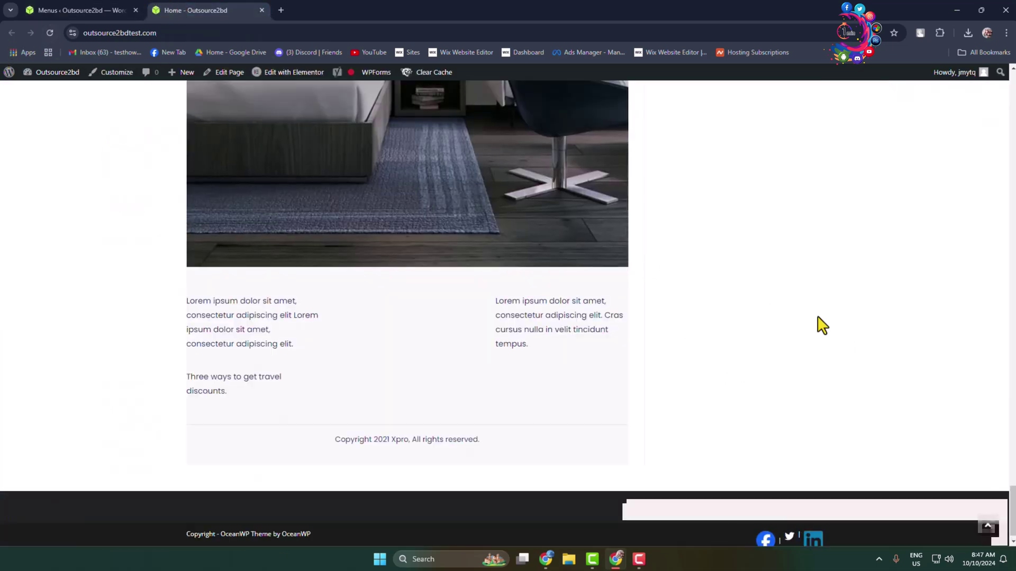